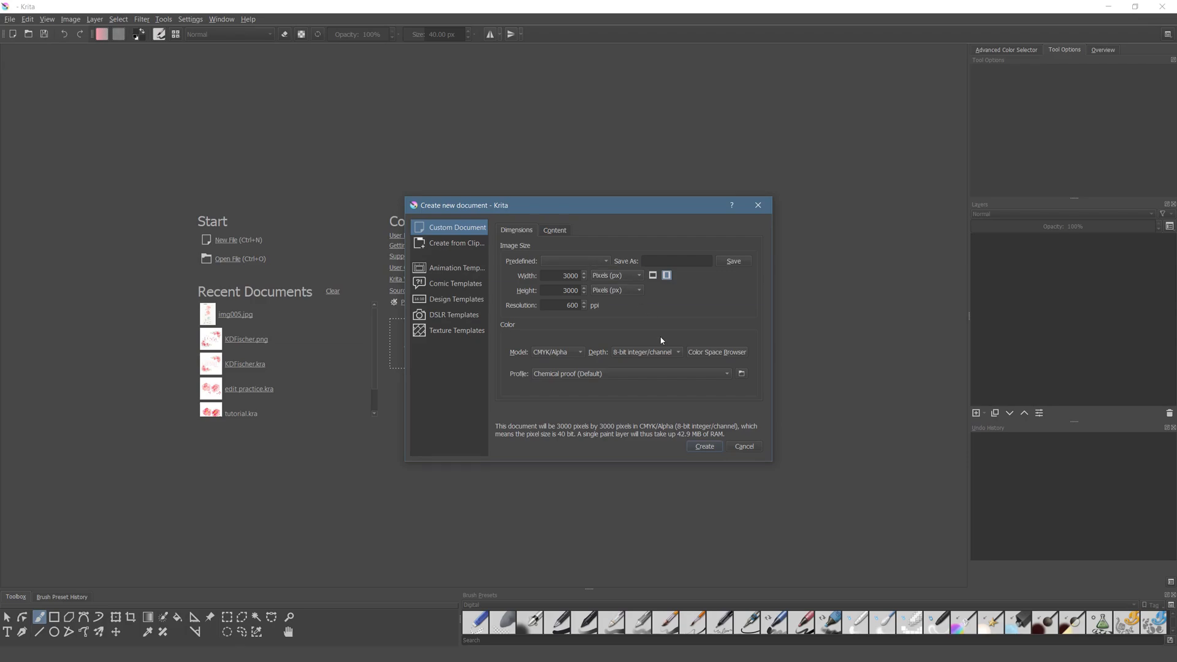
# - Create the 3000 × 3000 px CMYK/Alpha document at 600 ppi and import the img005 image as a new layer
pyautogui.click(705, 447)
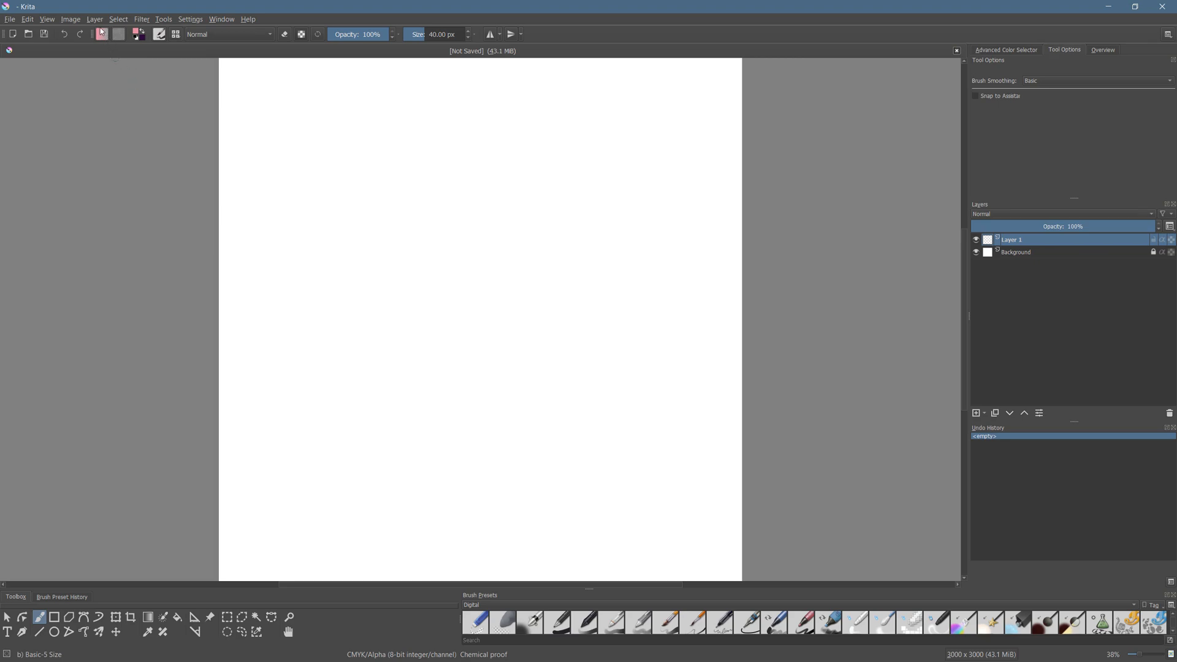
pyautogui.click(95, 20)
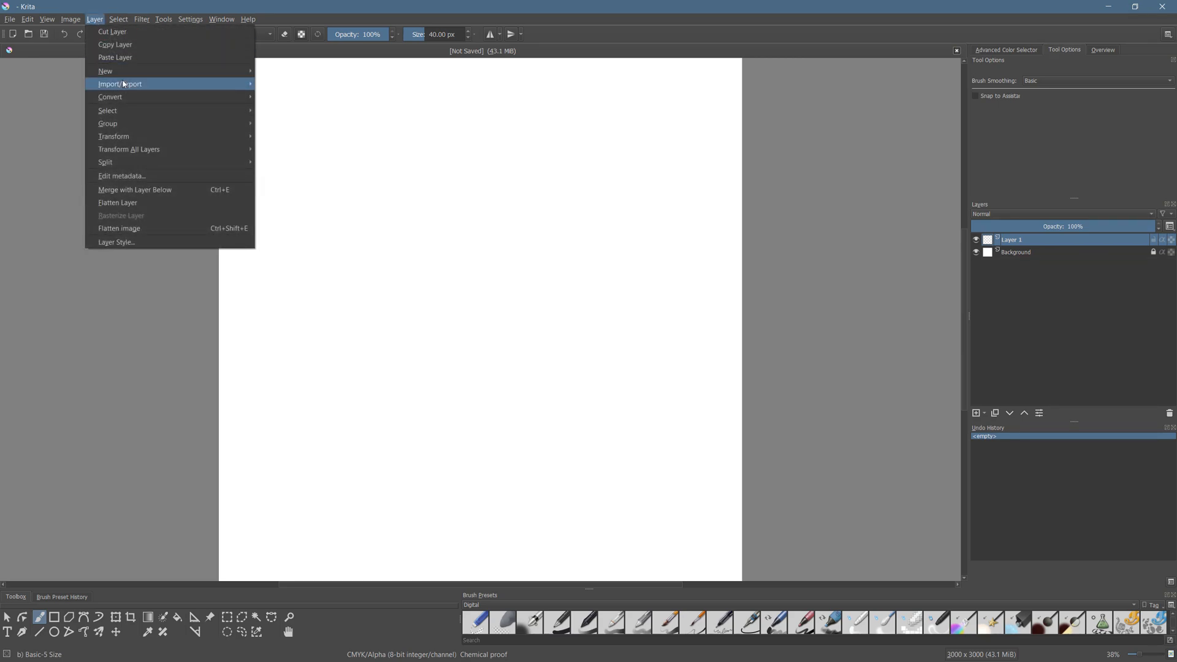
pyautogui.moveTo(128, 87)
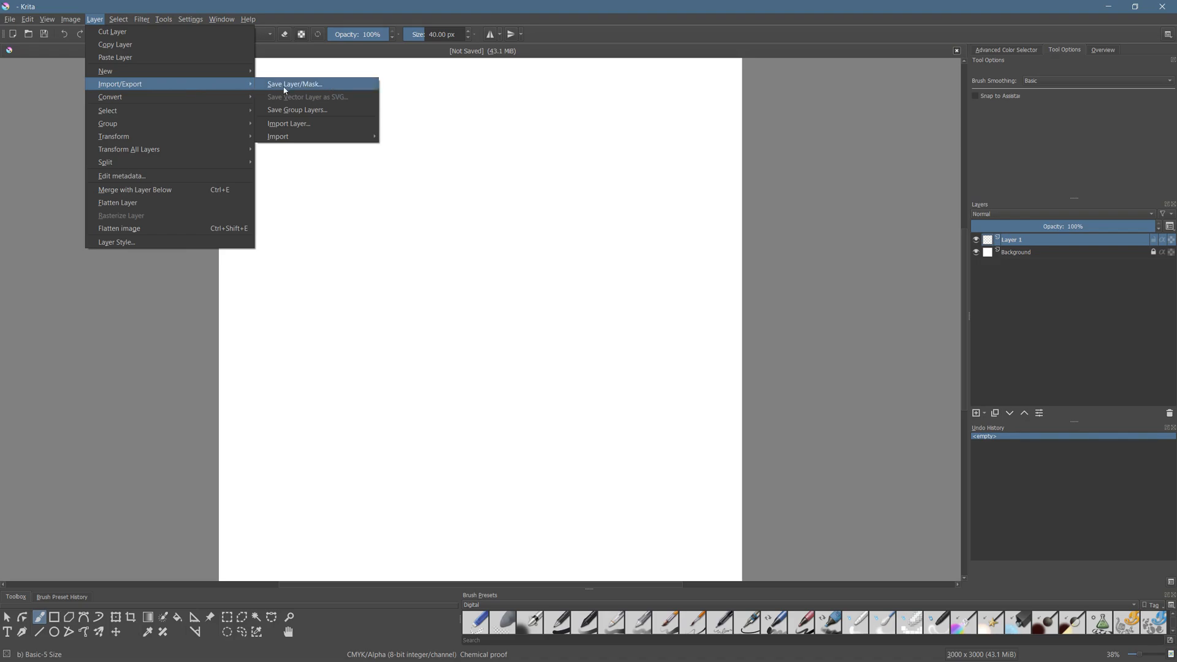
pyautogui.click(292, 124)
pyautogui.click(122, 109)
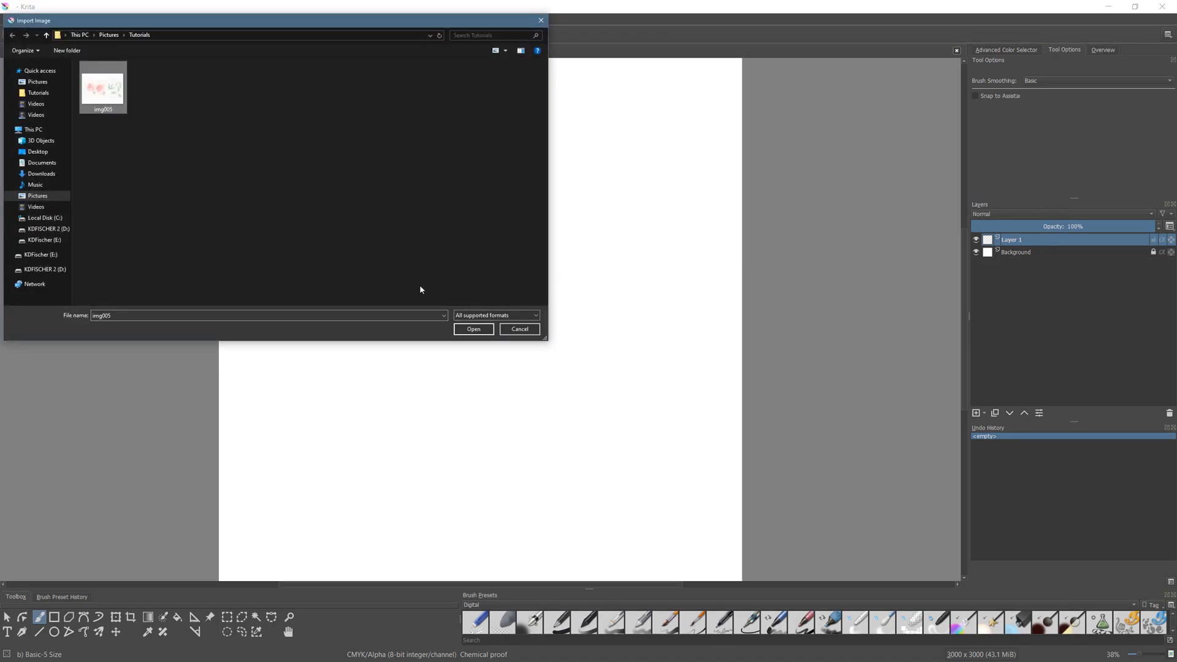
pyautogui.click(473, 329)
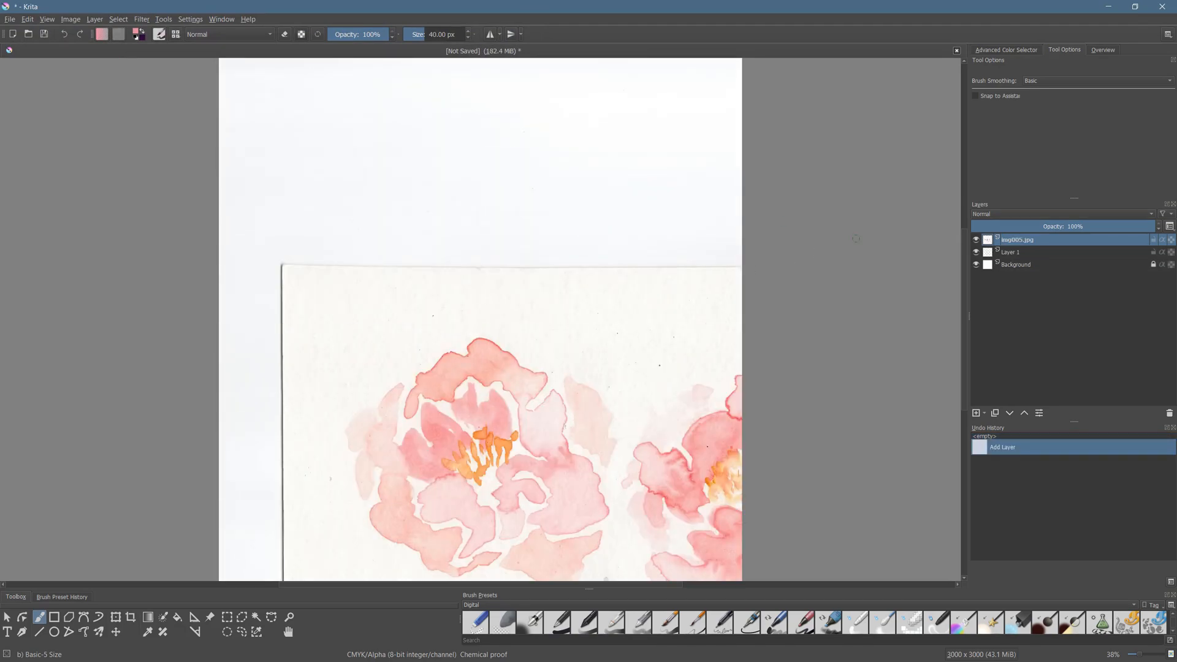
# - Scale down the imported img005.jpg layer proportionally and move it so both pink flowers and the berries fit on the canvas
pyautogui.scroll(-2, 342, 296)
pyautogui.scroll(-1, 334, 333)
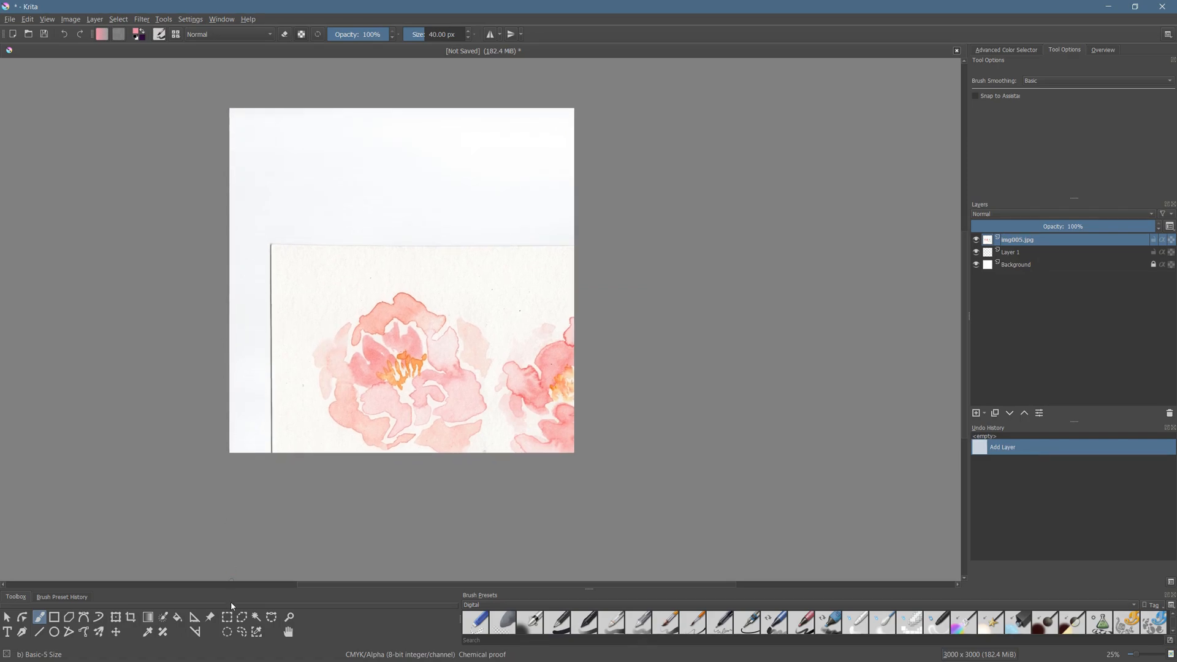
pyautogui.click(116, 619)
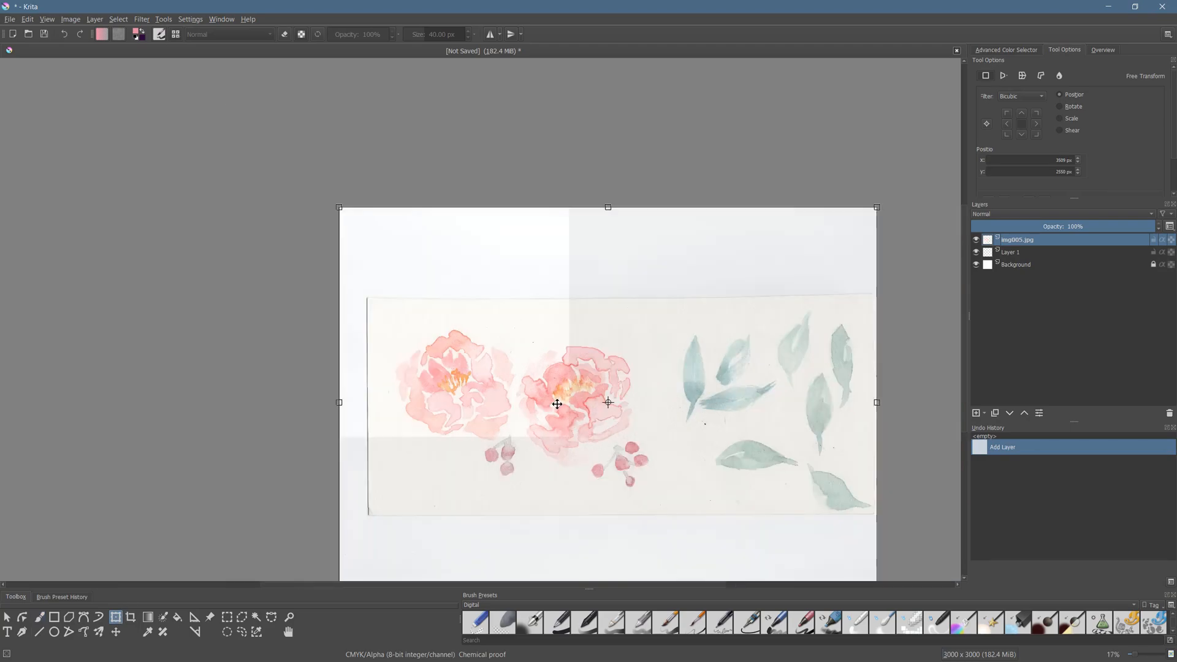
pyautogui.scroll(-2, 556, 403)
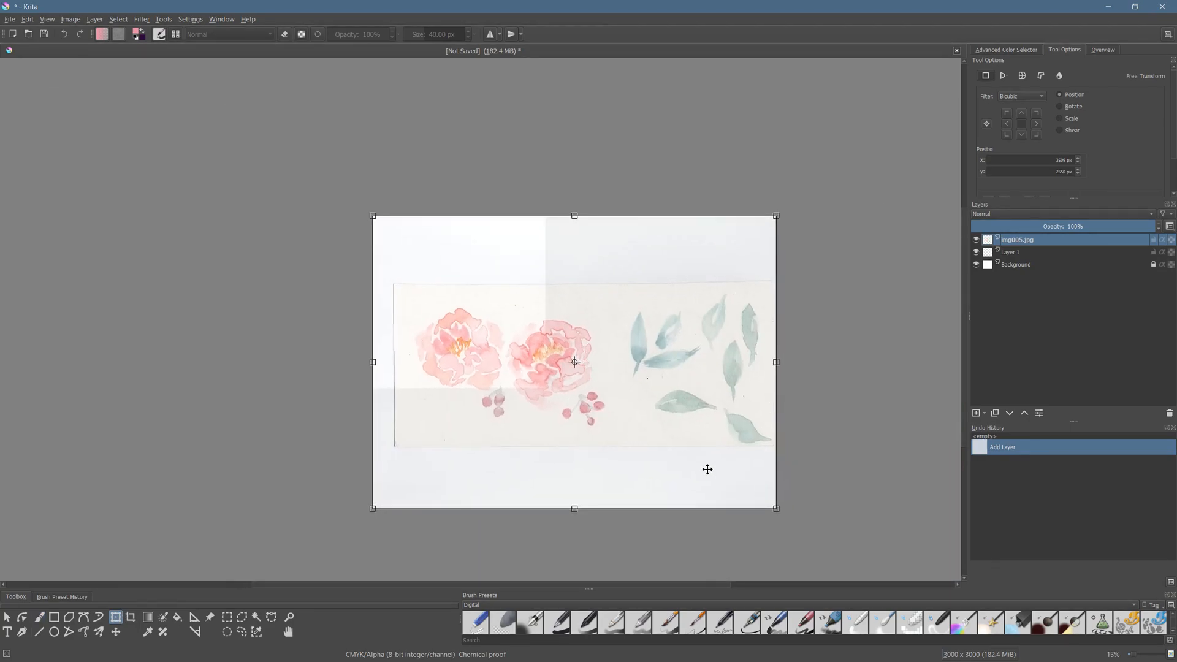
pyautogui.moveTo(777, 509); pyautogui.dragTo(672, 476)
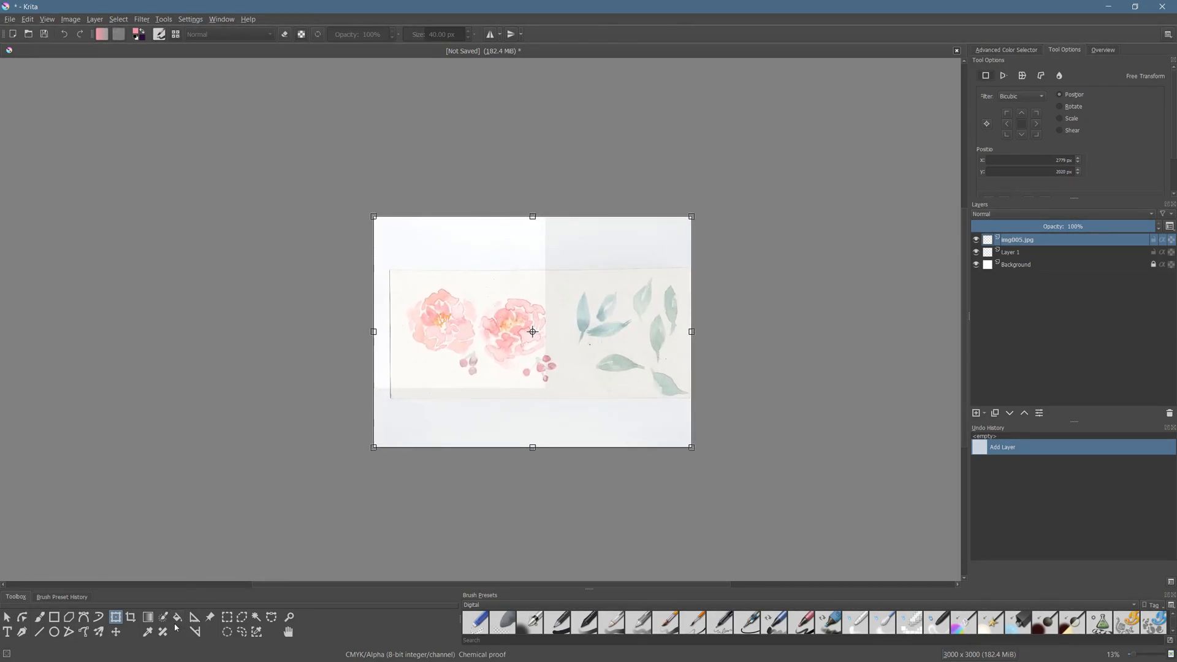
pyautogui.moveTo(562, 397); pyautogui.dragTo(543, 368)
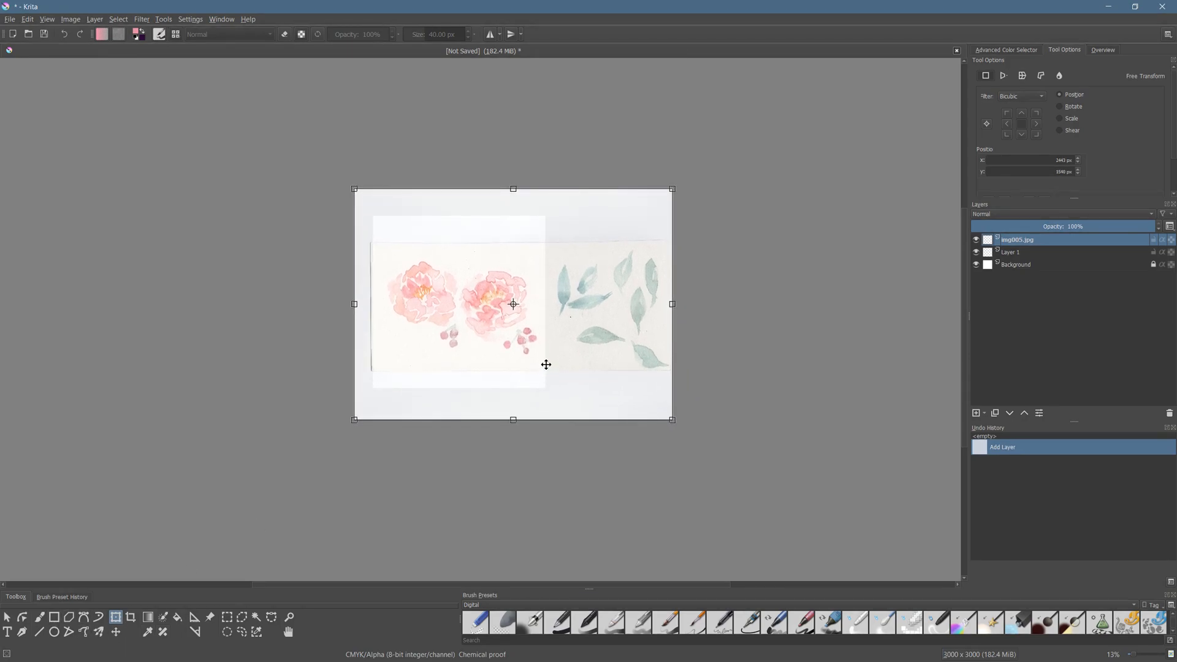
# - Select the scan's four outer edges with overlapping rectangular selections around the flowers and berries, and clear them from the img005.jpg layer
pyautogui.click(227, 617)
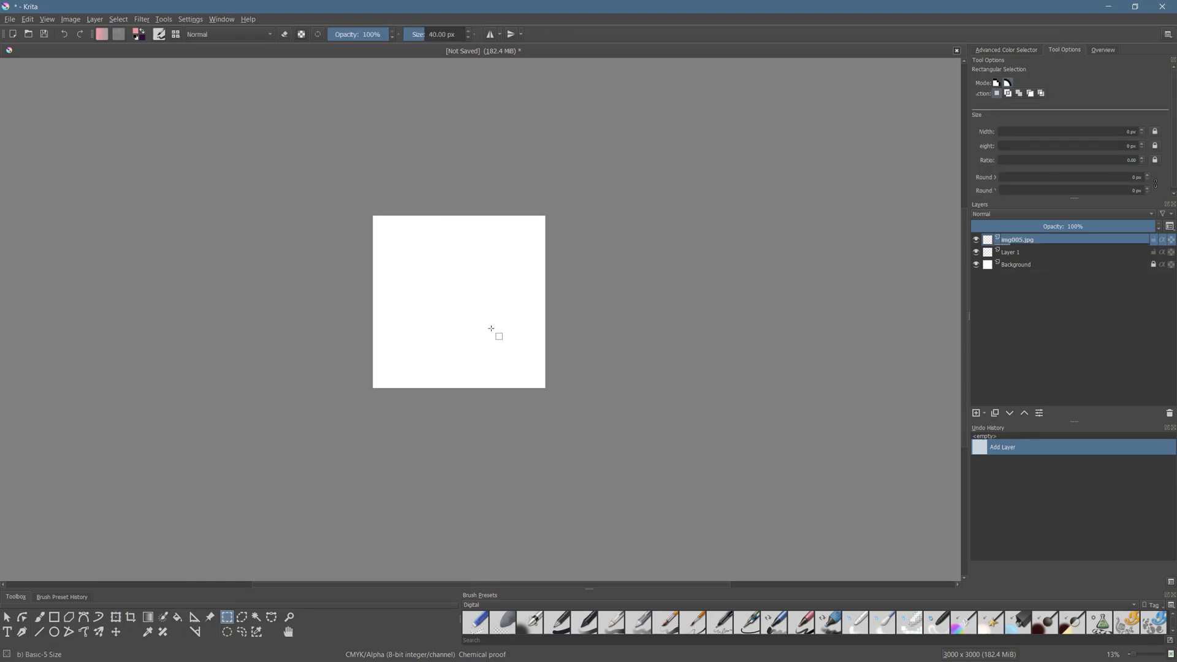
pyautogui.scroll(2, 494, 334)
pyautogui.moveTo(487, 323); pyautogui.dragTo(515, 407)
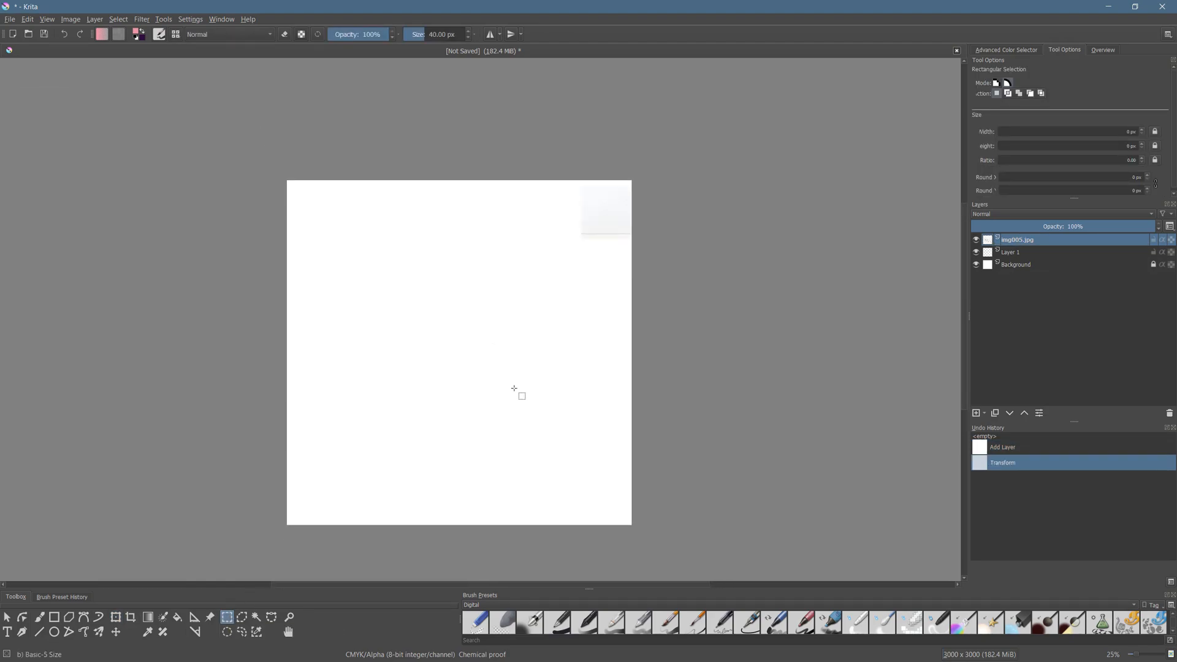
pyautogui.moveTo(262, 163); pyautogui.dragTo(675, 251)
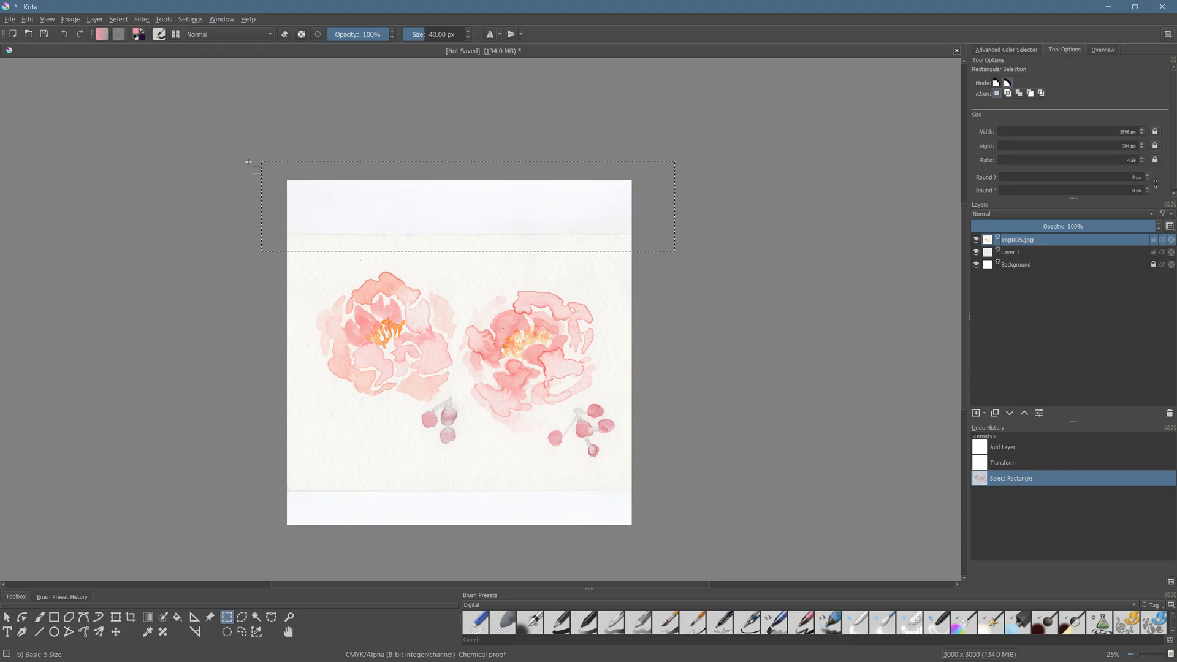
pyautogui.moveTo(242, 146); pyautogui.dragTo(311, 536)
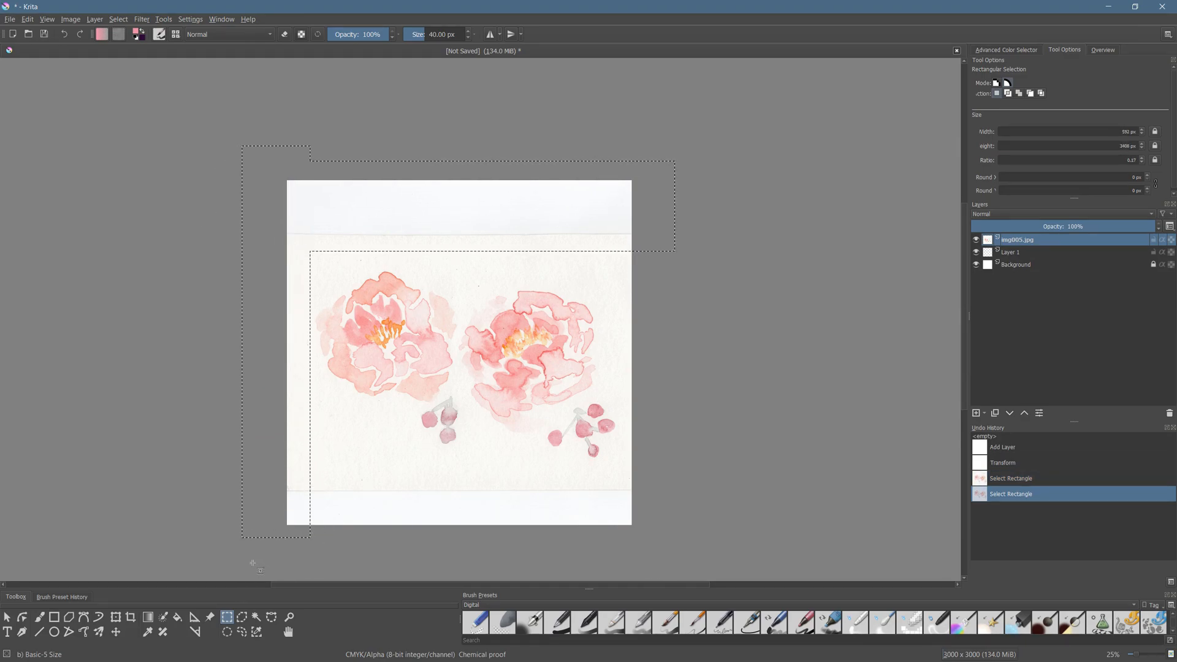
pyautogui.moveTo(228, 562); pyautogui.dragTo(679, 483)
pyautogui.moveTo(691, 538); pyautogui.dragTo(623, 181)
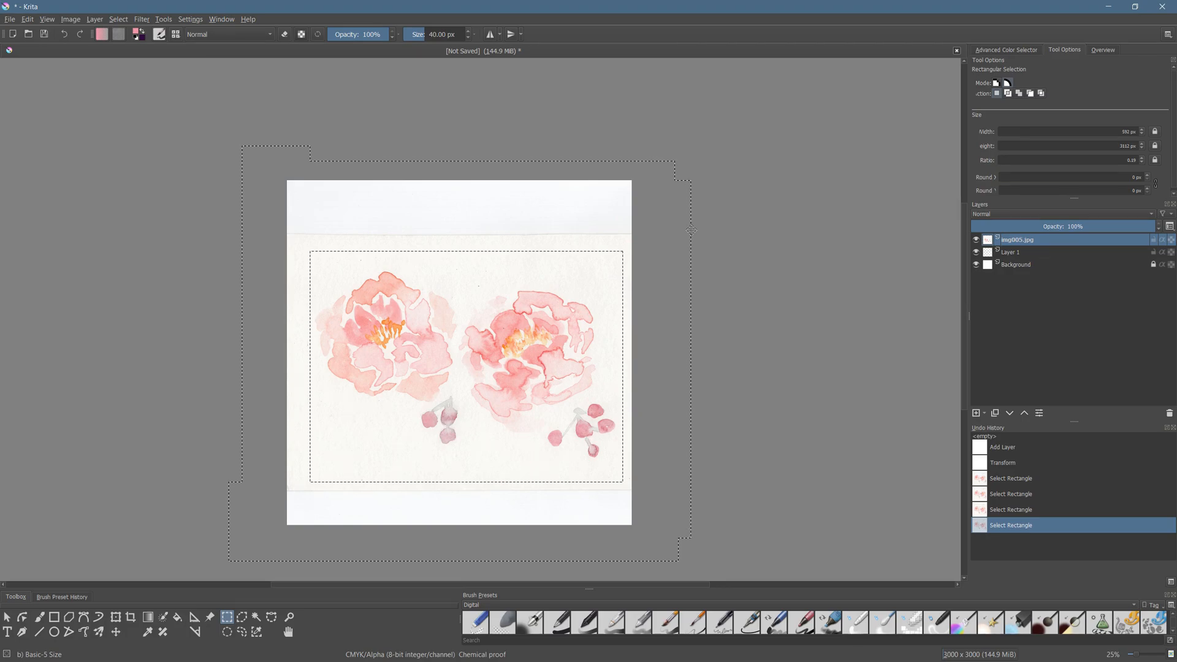
pyautogui.press('Delete')
pyautogui.press('Delete')
pyautogui.press('Delete')
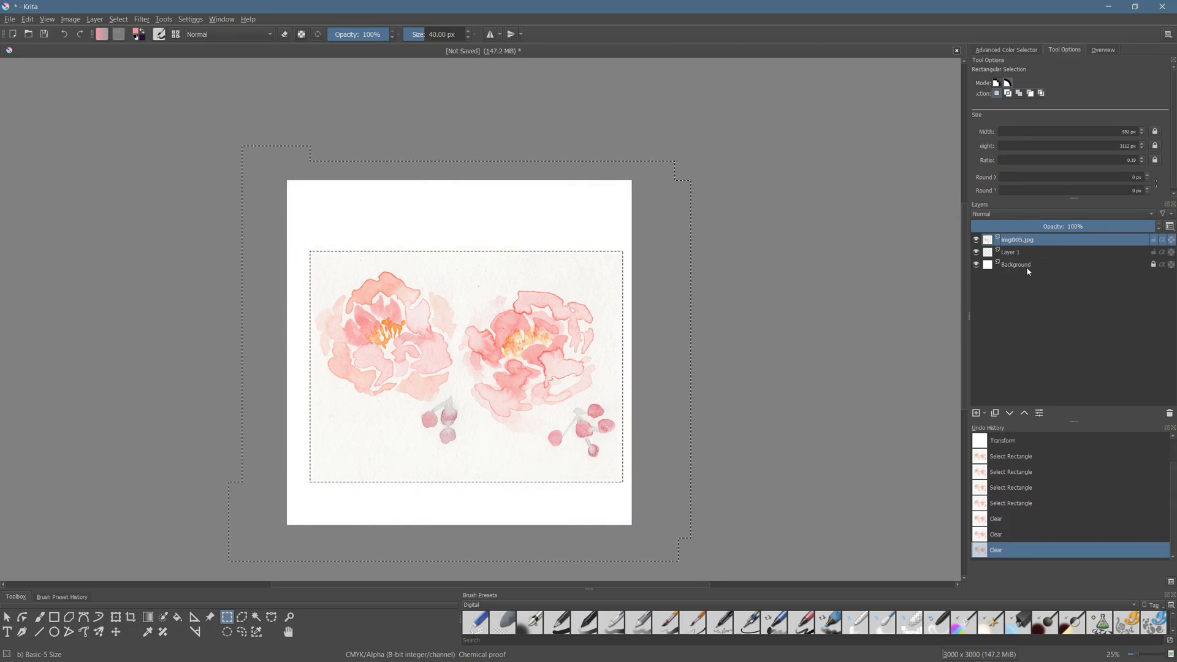
# - Hide the Background layer and remove the border selection with the img005.jpg layer active
pyautogui.click(976, 264)
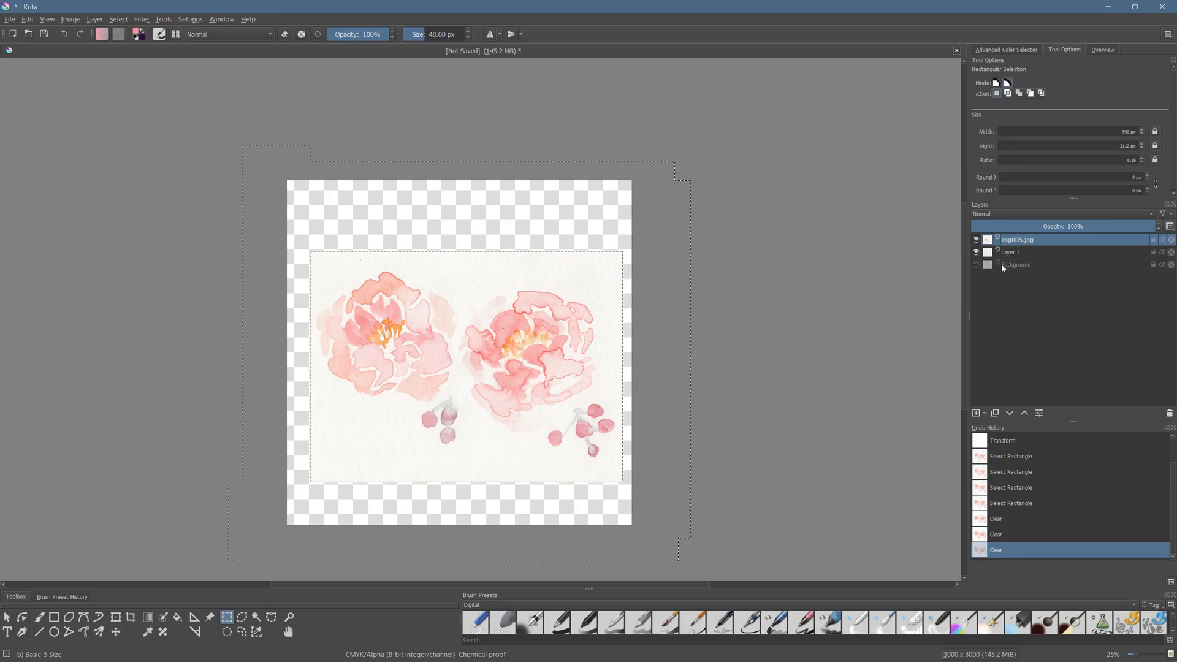
pyautogui.click(1026, 266)
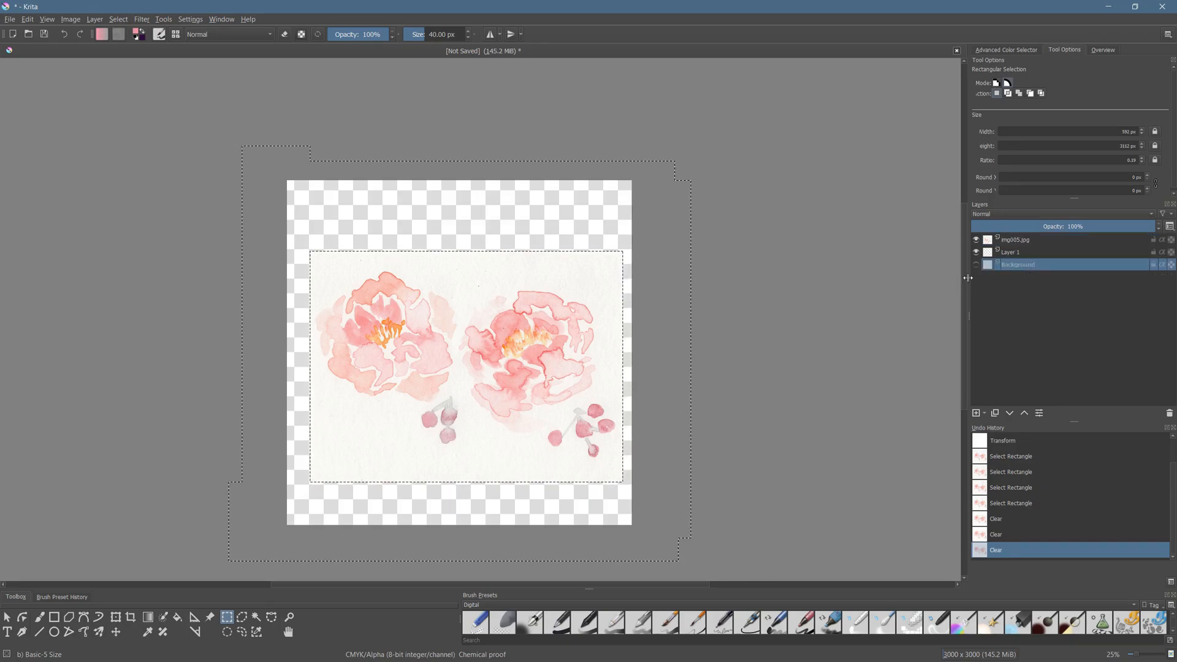
pyautogui.click(1021, 240)
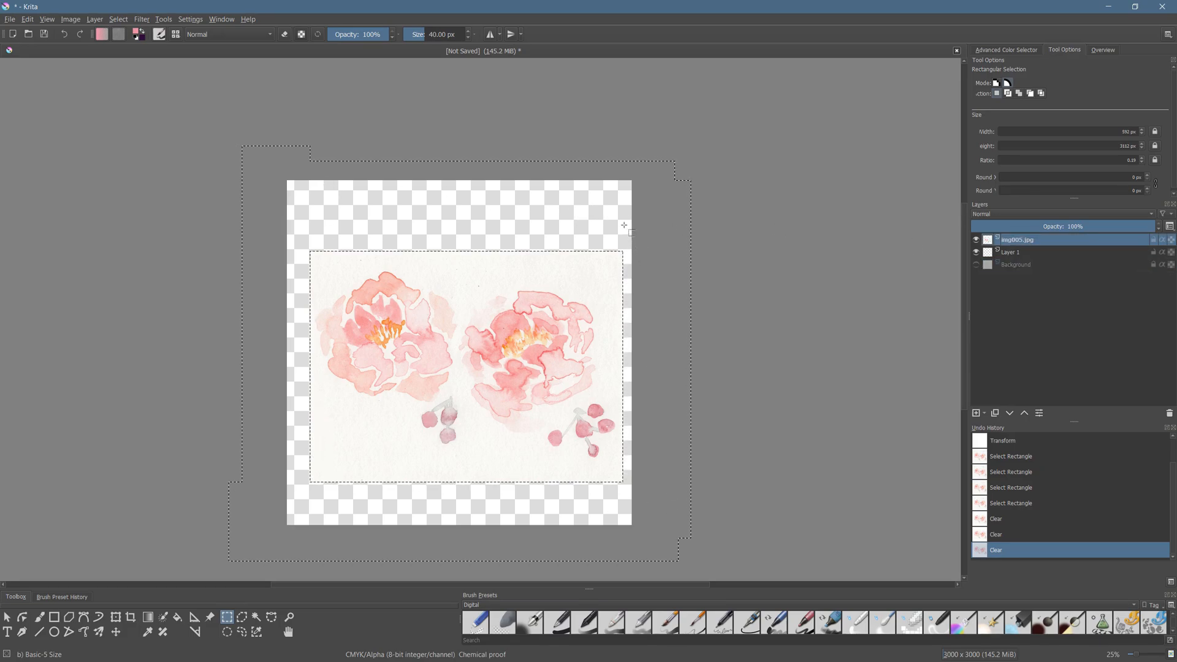
pyautogui.rightClick(702, 296)
pyautogui.click(735, 313)
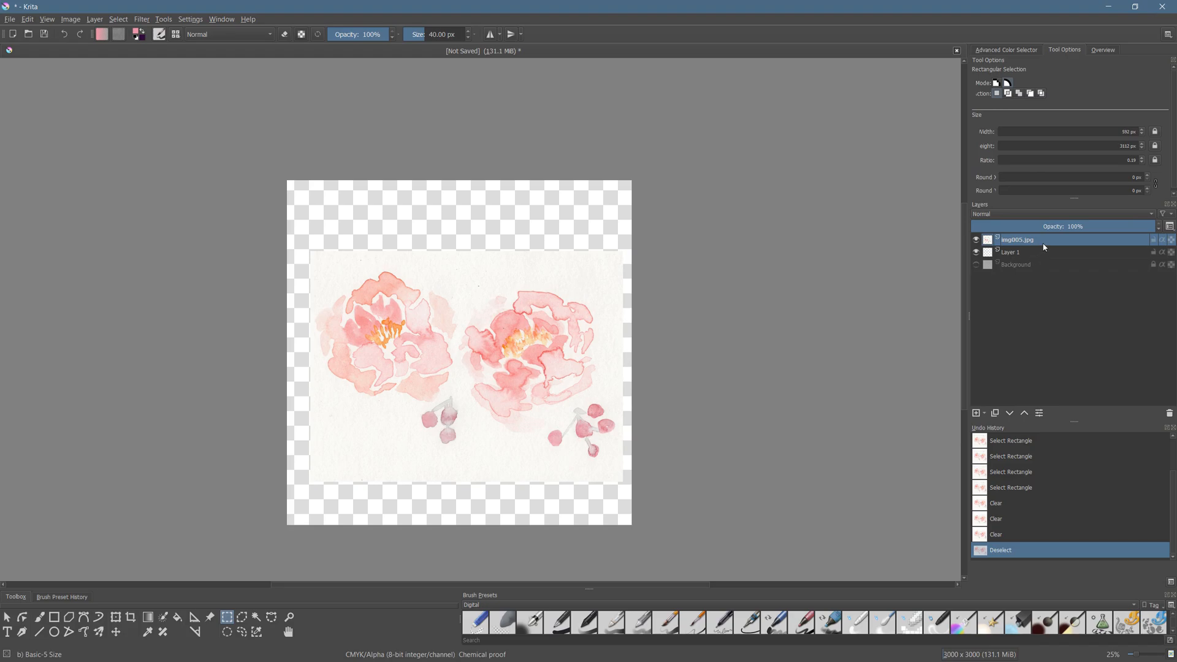
# - Darken the img005.jpg layer with a color adjustment curve on the RGBA channel, mapping input 136 to output 66
pyautogui.click(142, 19)
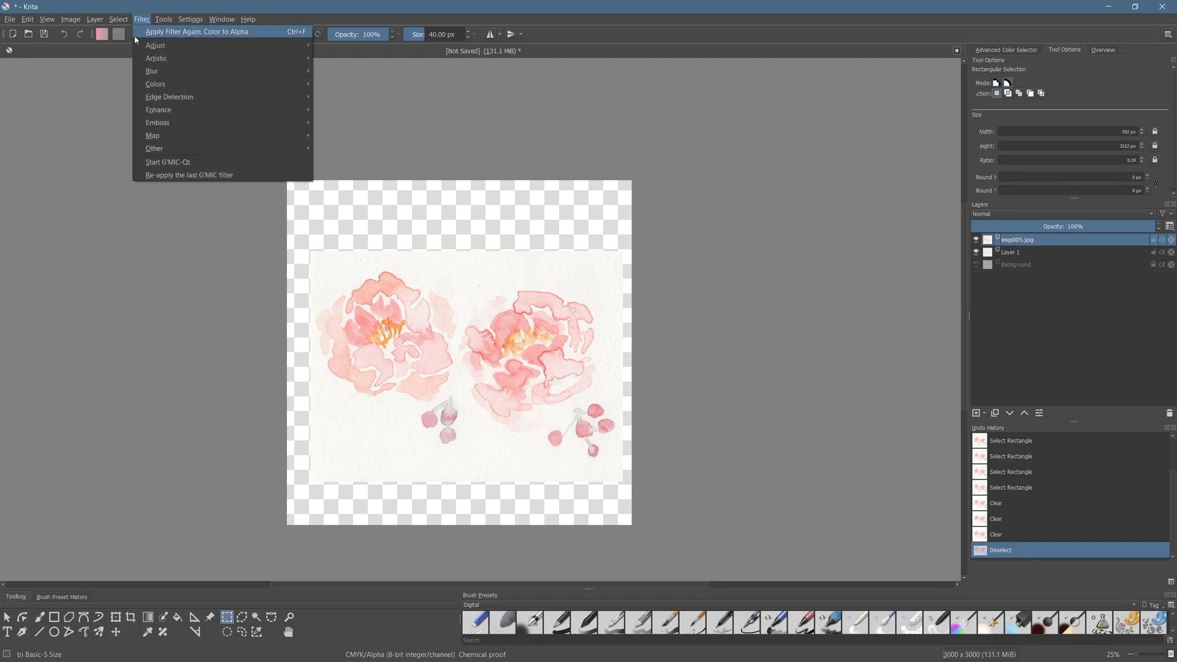
pyautogui.moveTo(171, 48)
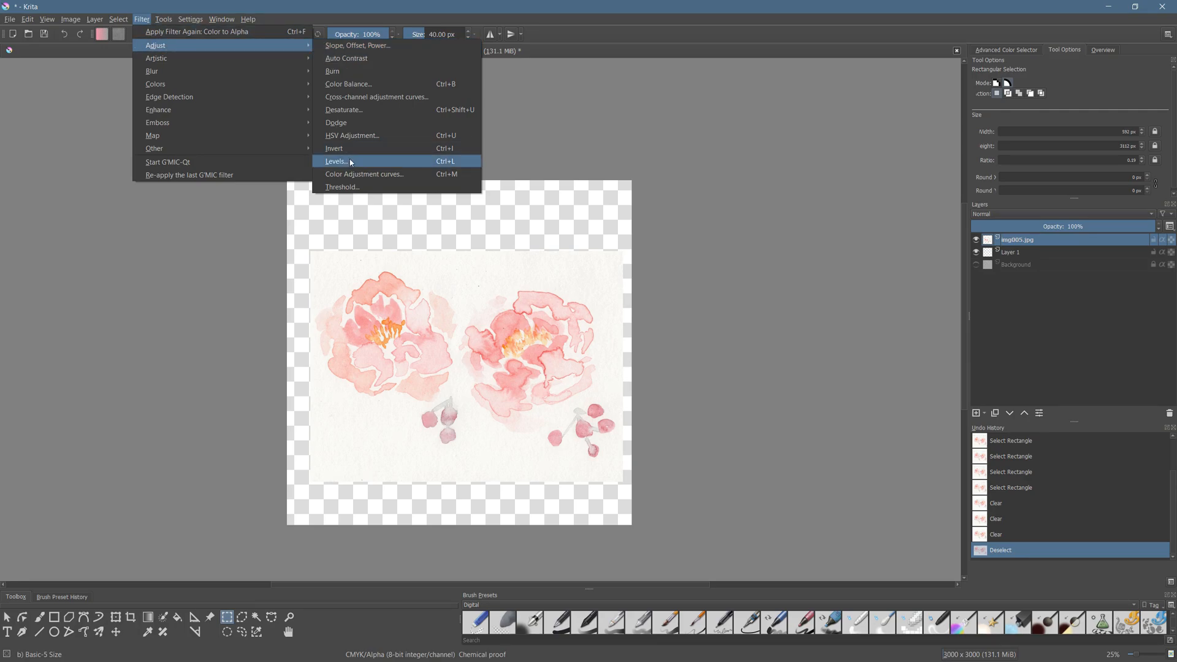
pyautogui.click(390, 175)
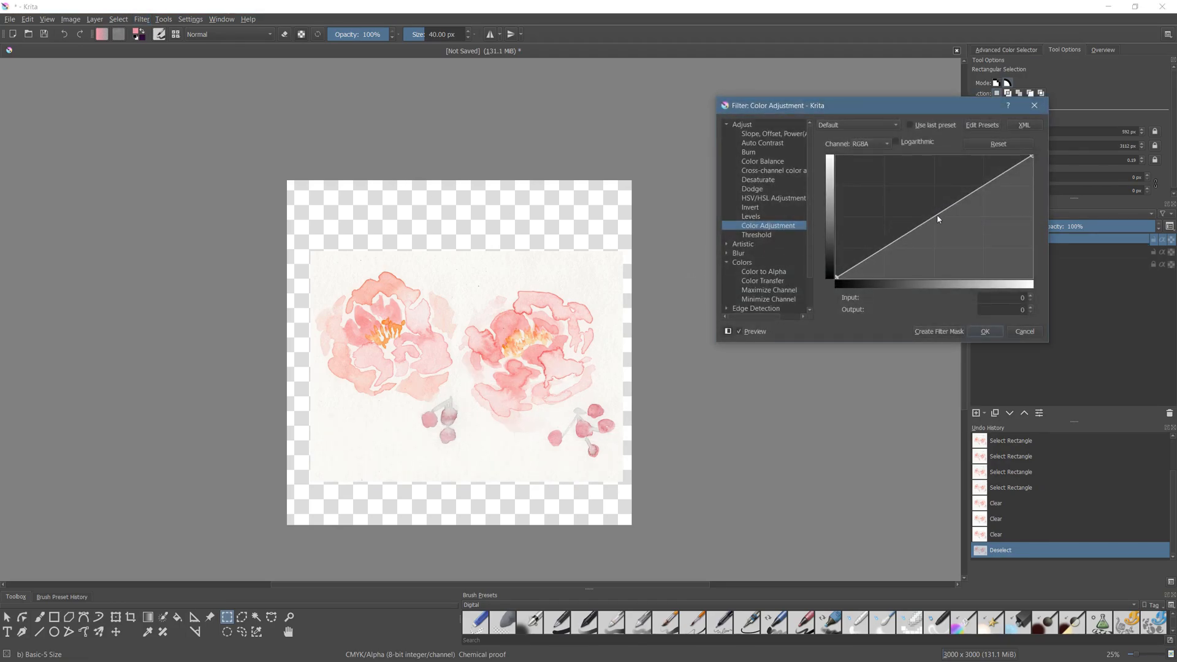
pyautogui.moveTo(934, 220); pyautogui.dragTo(940, 247)
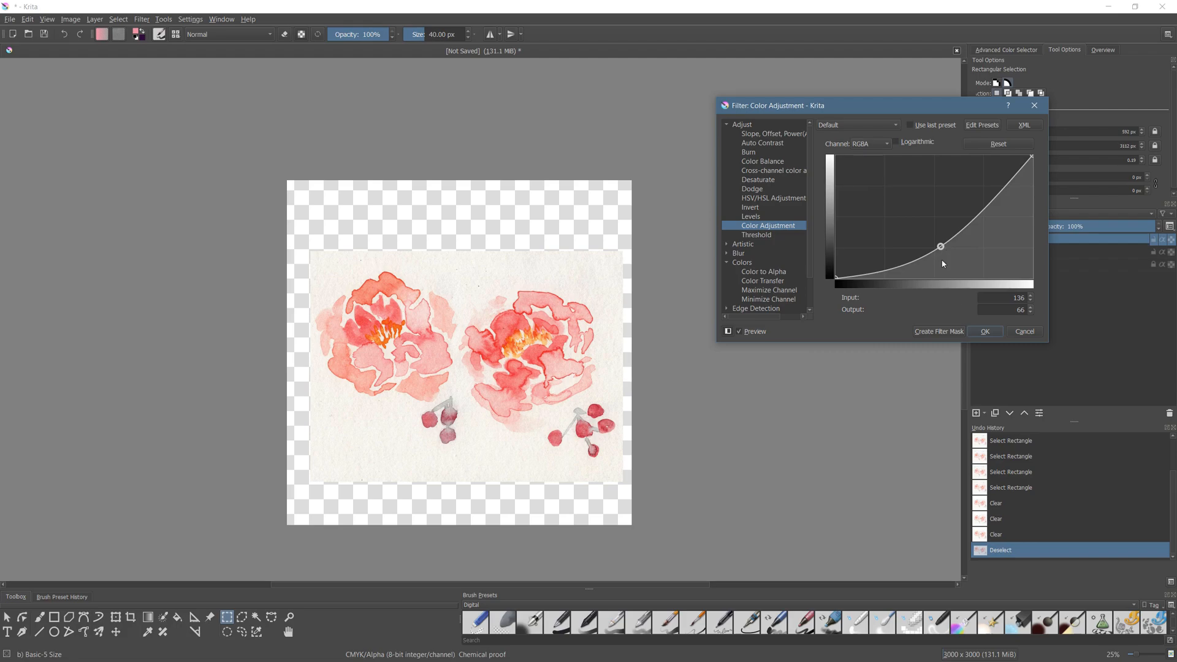
pyautogui.click(988, 330)
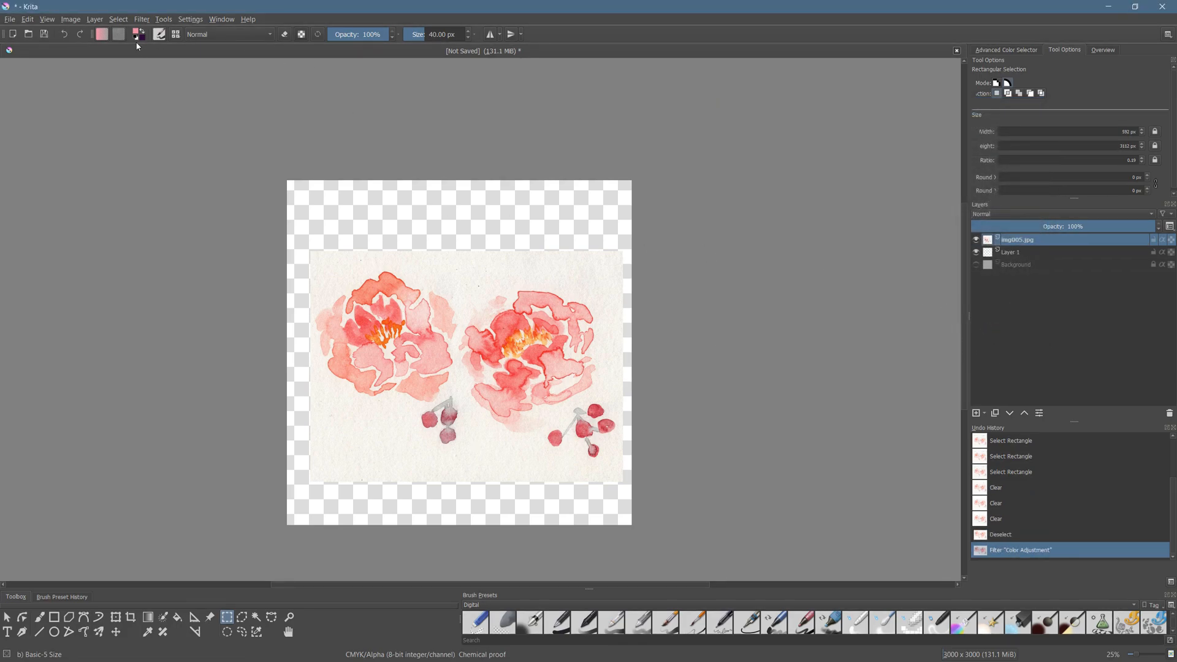
# - Apply the Color to Alpha filter to the img005.jpg layer with black as the color and a threshold of 84
pyautogui.click(141, 19)
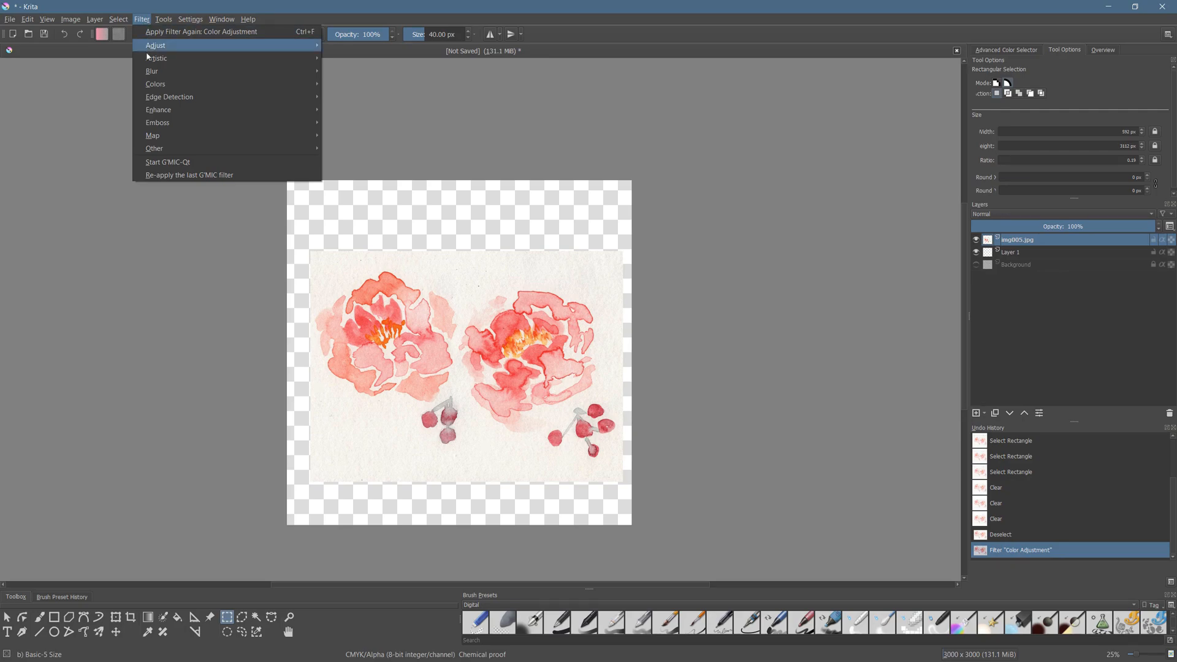
pyautogui.moveTo(176, 84)
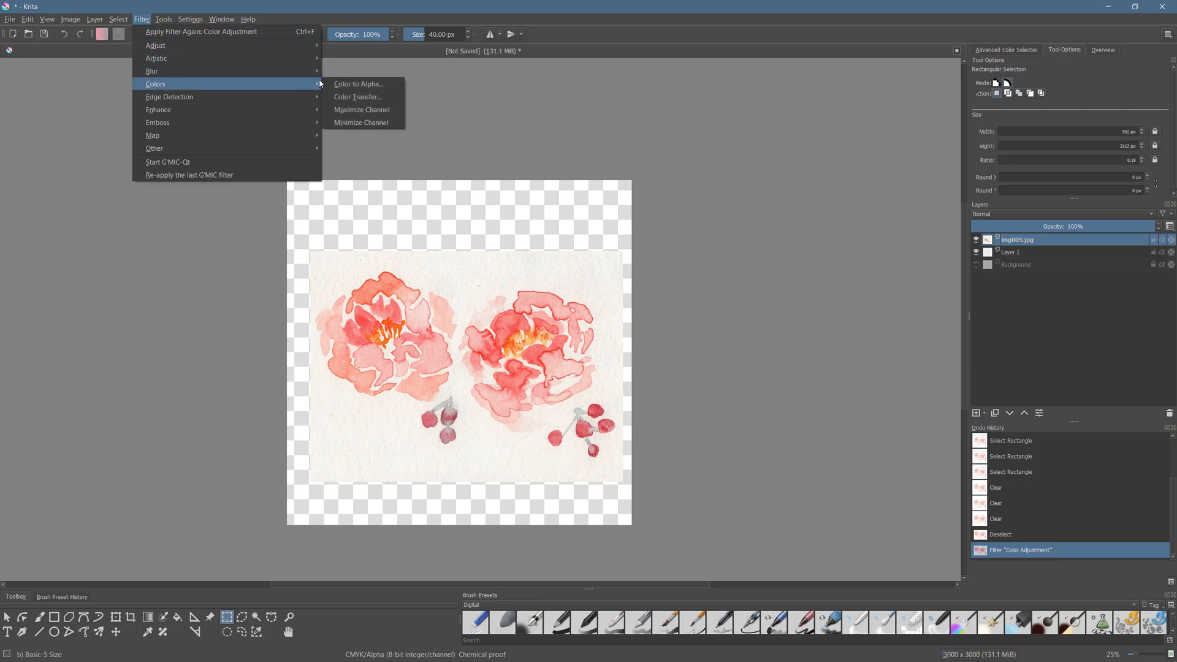
pyautogui.click(358, 84)
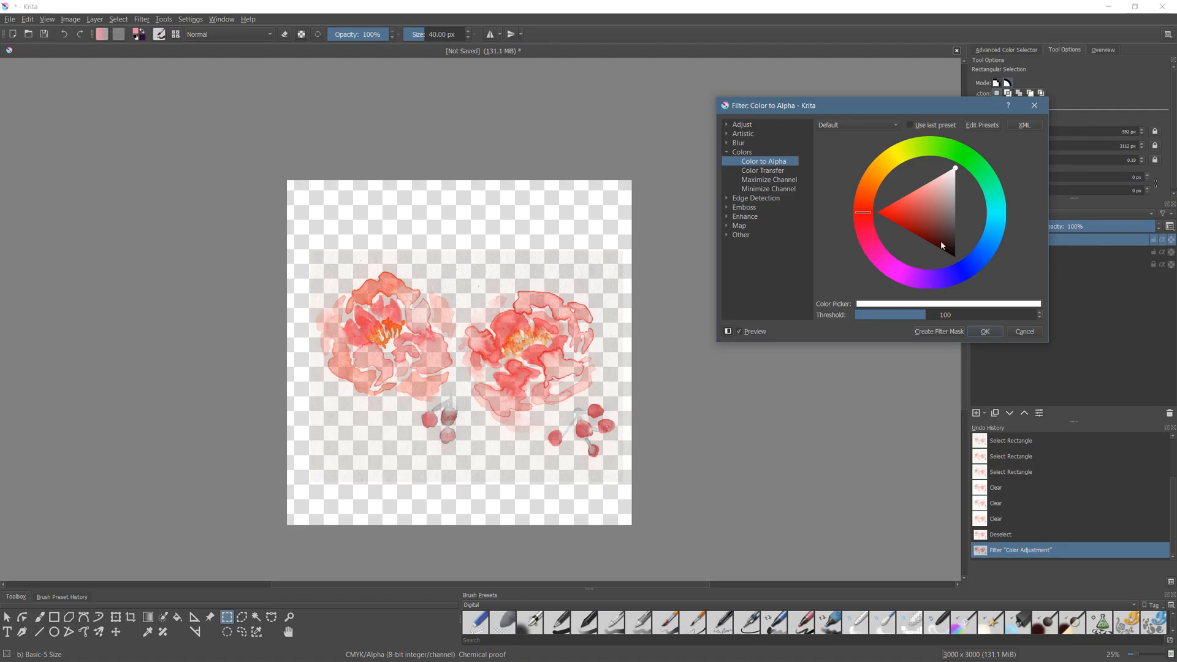
pyautogui.click(952, 253)
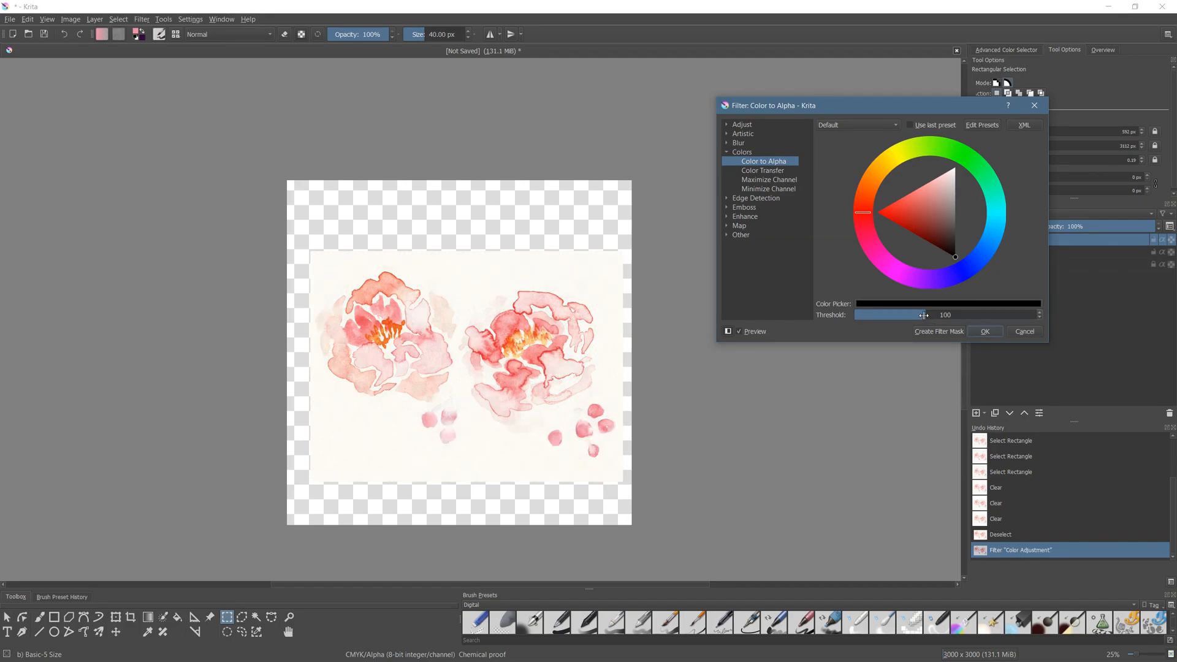
pyautogui.moveTo(923, 315); pyautogui.dragTo(915, 315)
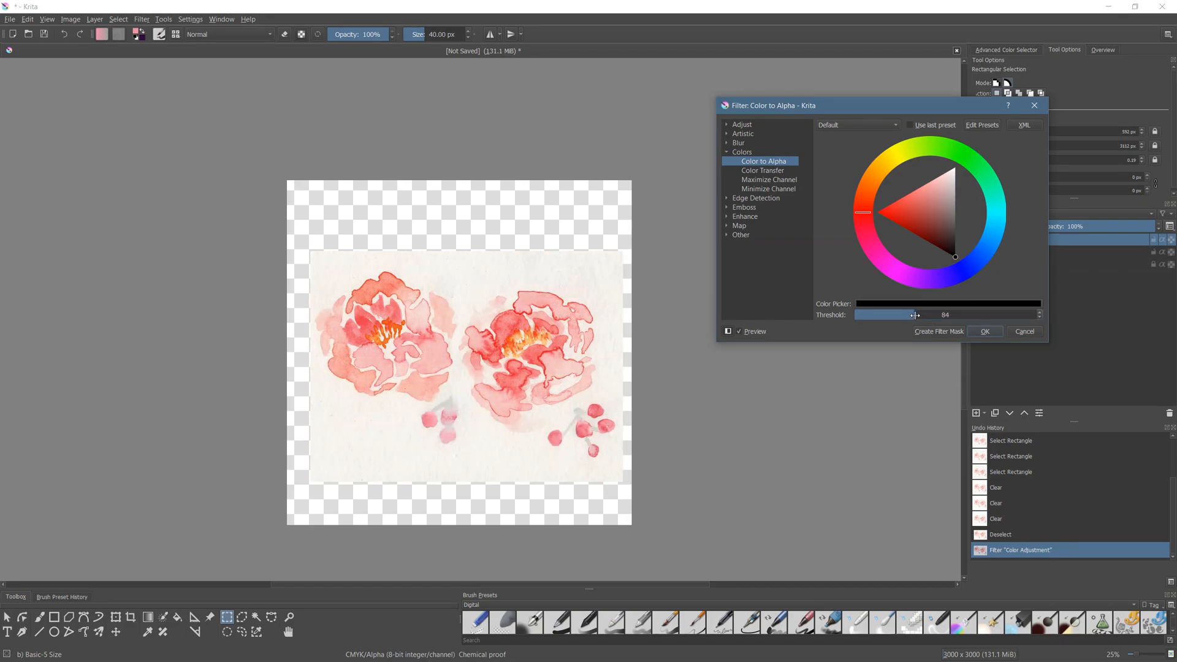
pyautogui.click(992, 332)
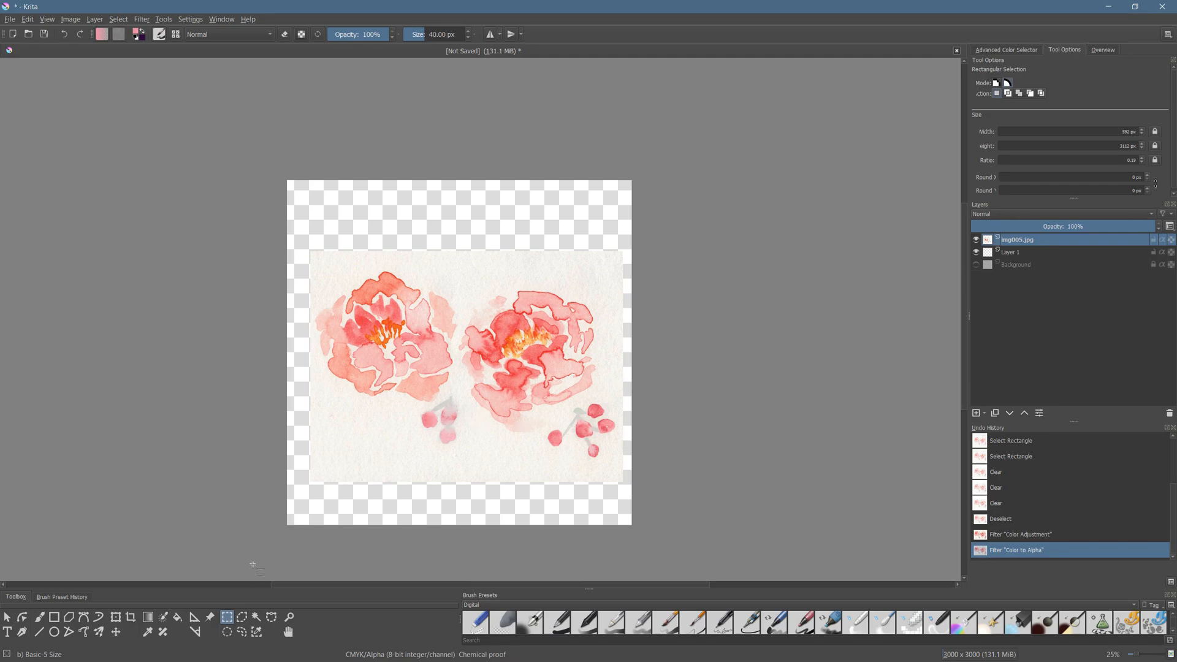
# - Select the paper around the flowers as a contiguous area in Symmetric Difference mode, with fuzziness 20 and a feathering radius of 4 px
pyautogui.click(257, 617)
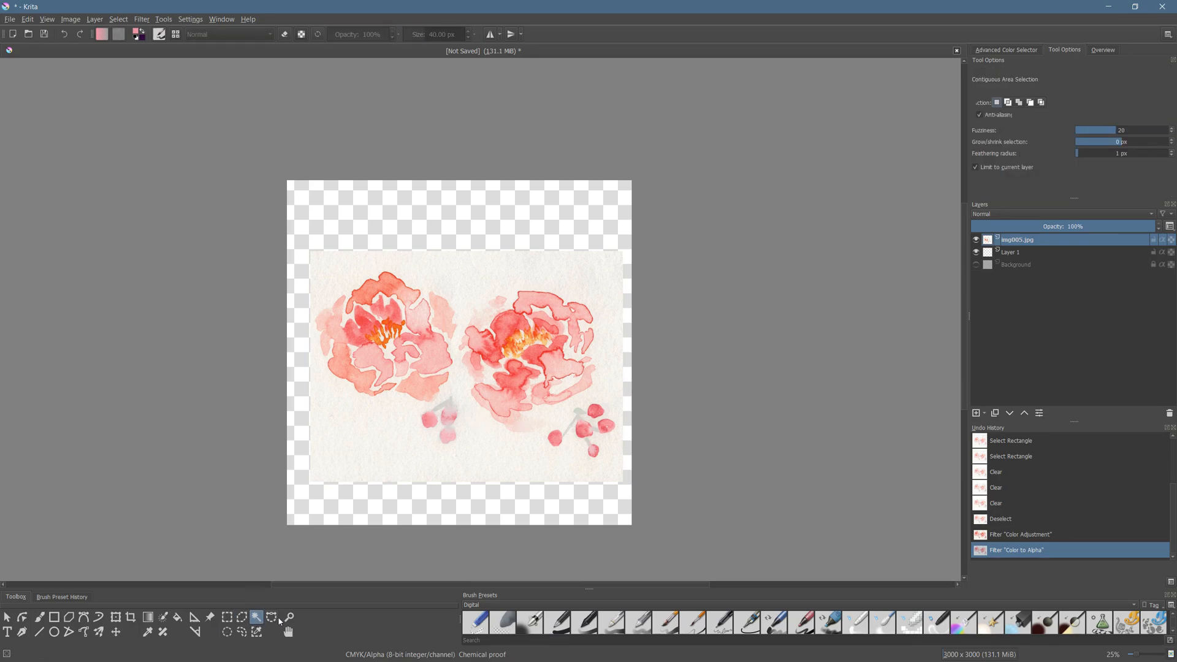
pyautogui.scroll(1, 503, 441)
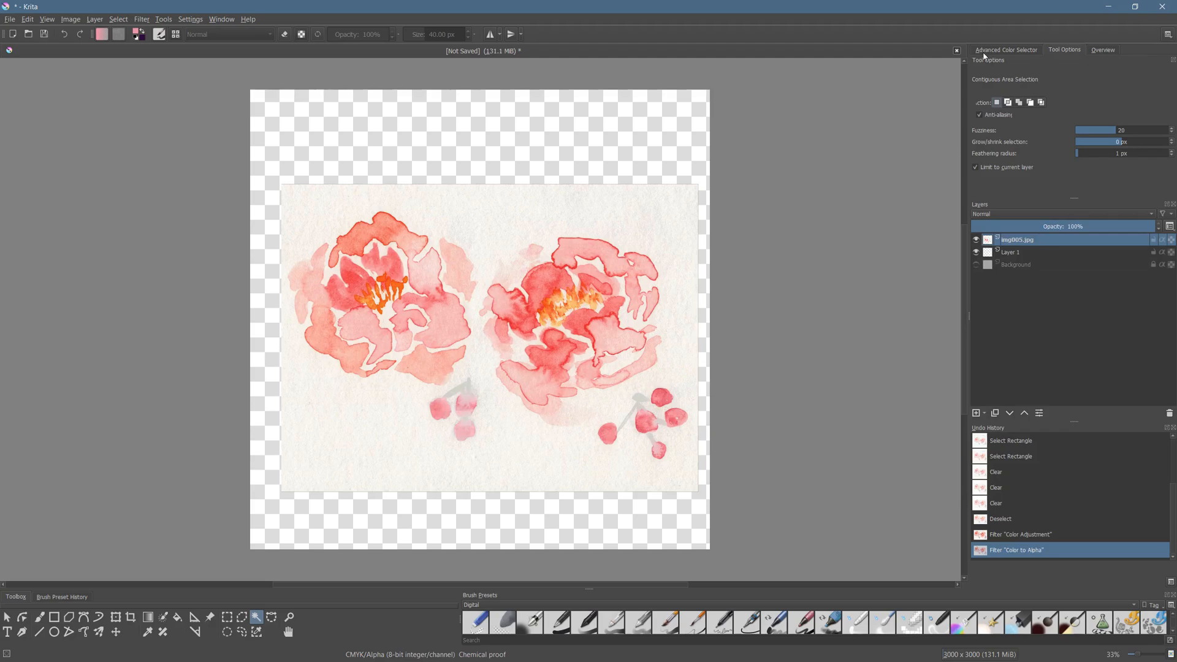
pyautogui.rightClick(877, 36)
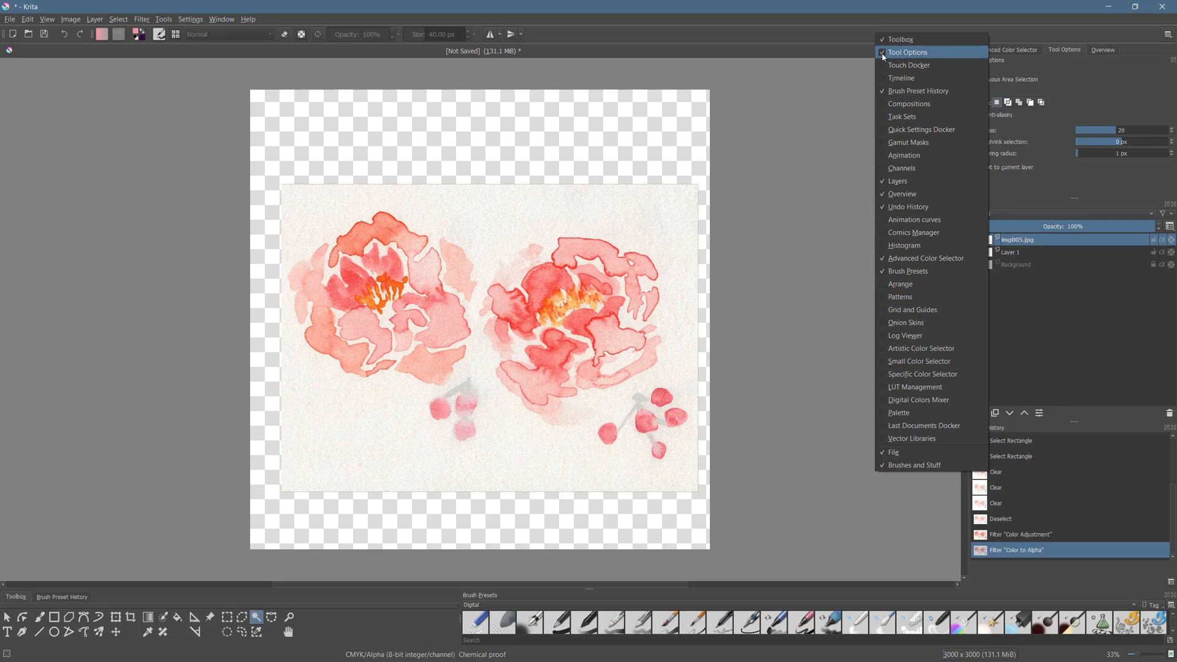
pyautogui.click(1044, 39)
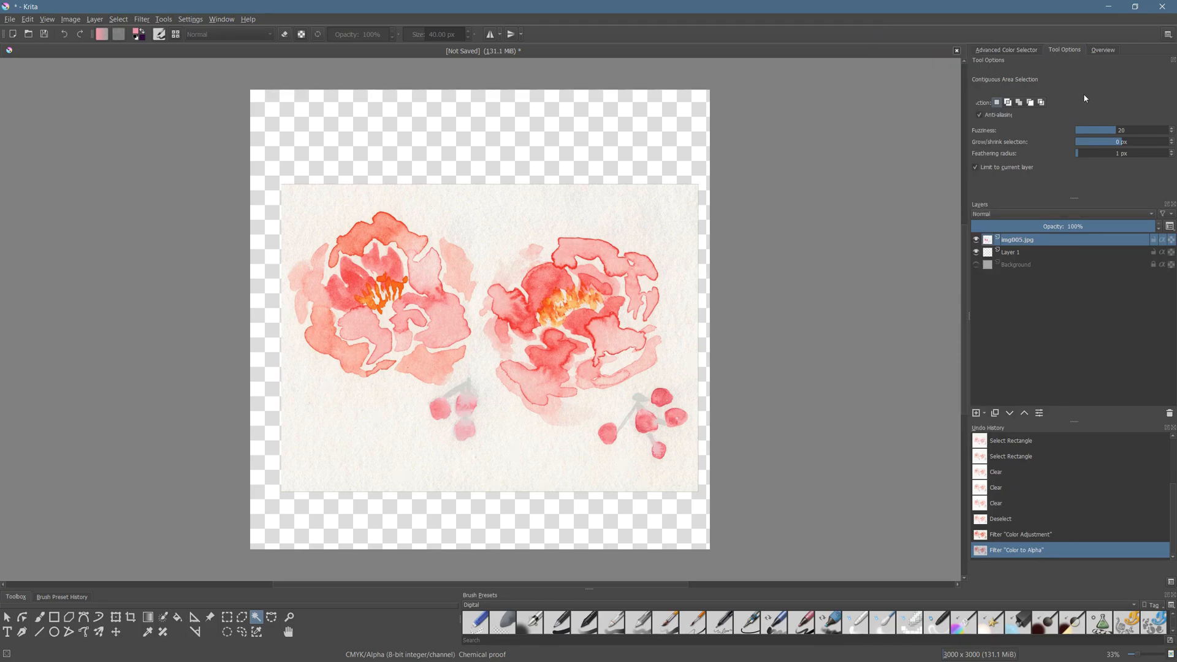
pyautogui.click(1042, 103)
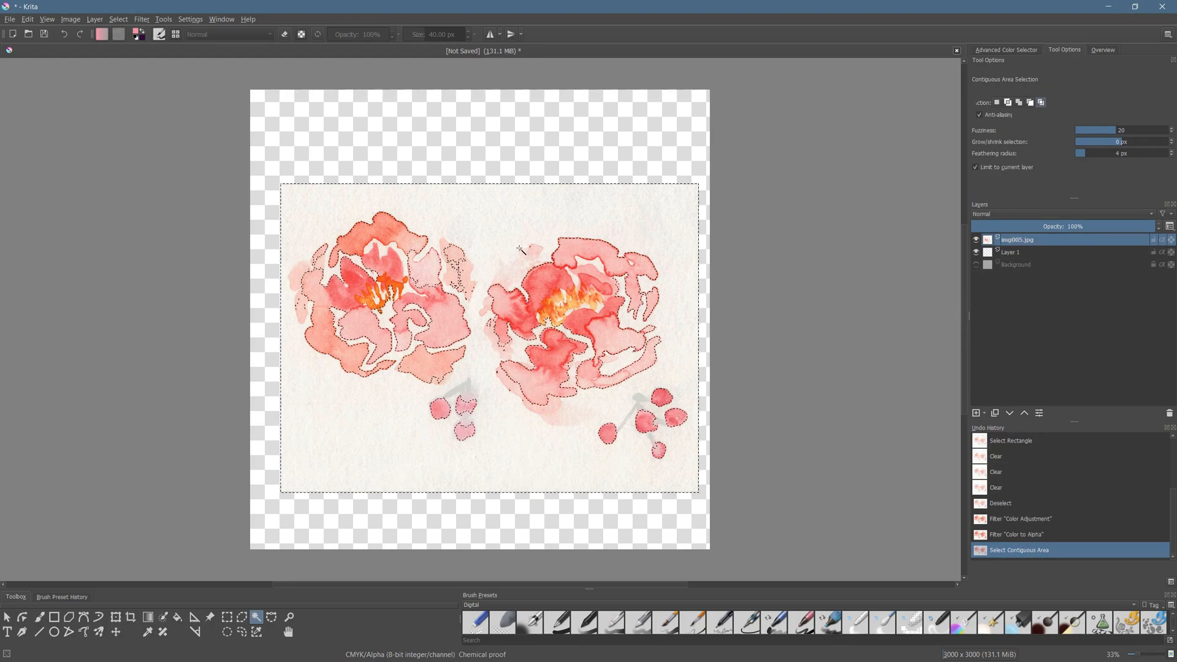
pyautogui.press('1')
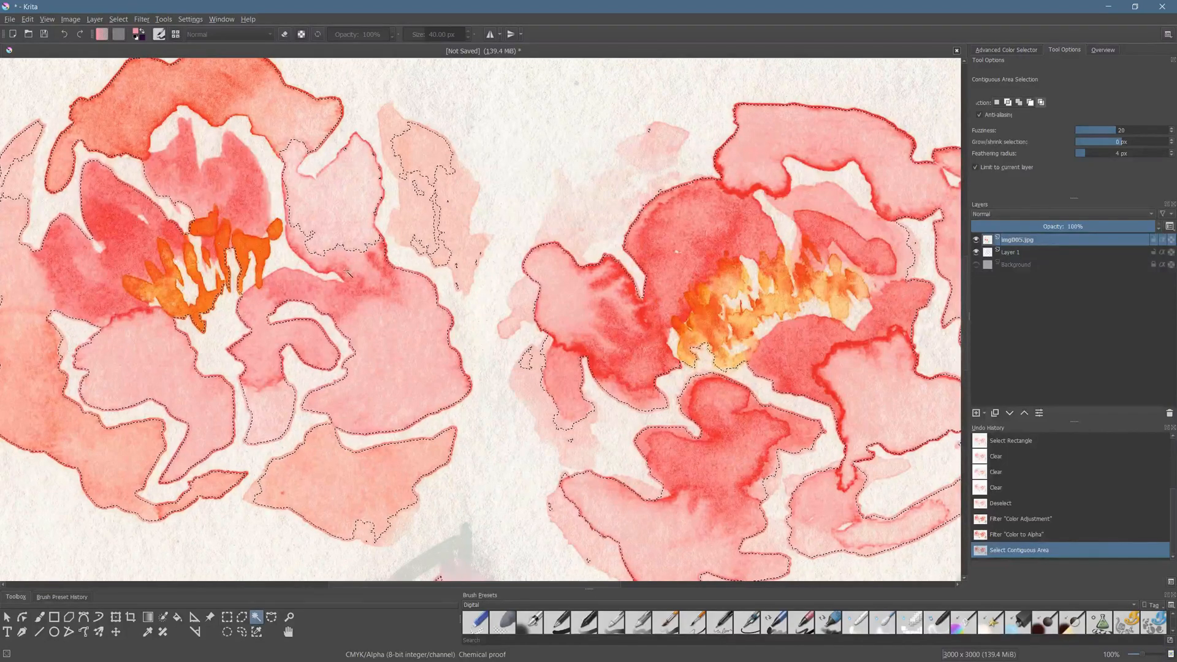
pyautogui.scroll(2, 448, 335)
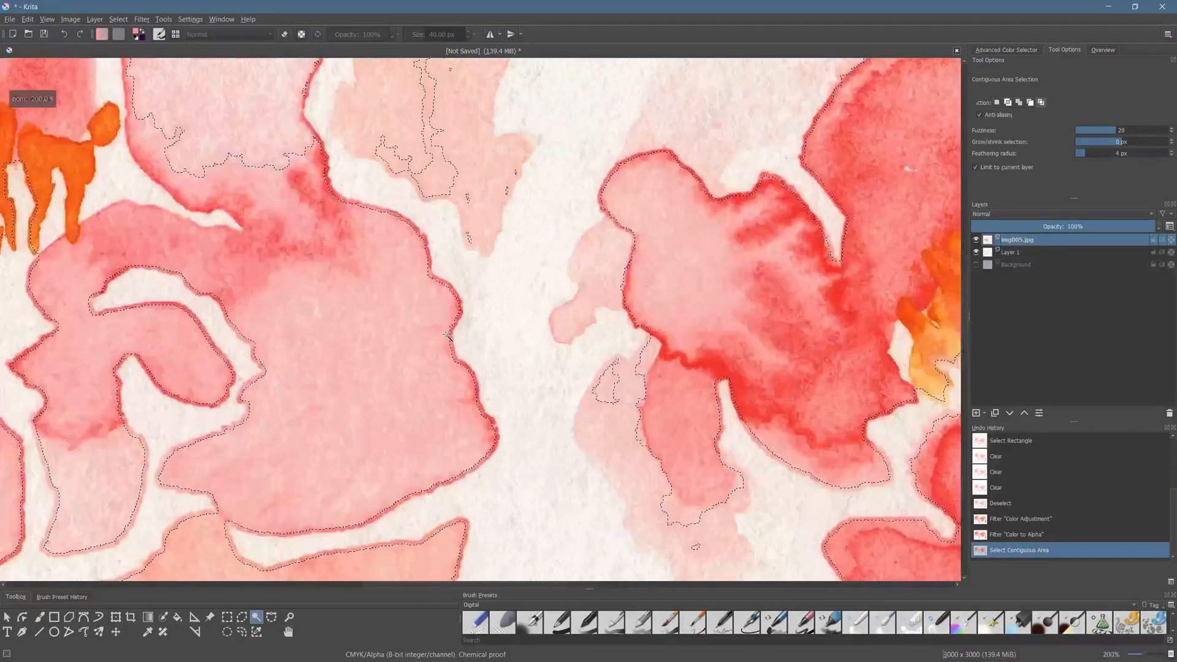
pyautogui.scroll(2, 447, 336)
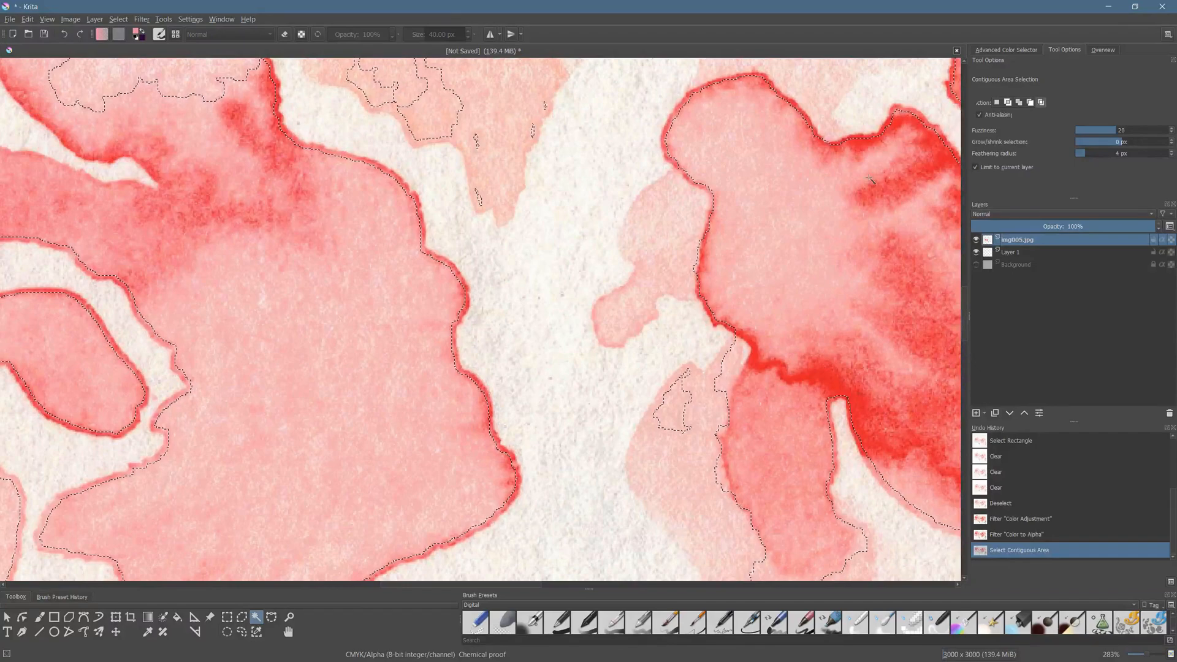
# - Deselect and try selecting the paper between the two flowers with a feathering radius of 2 px
pyautogui.click(1079, 154)
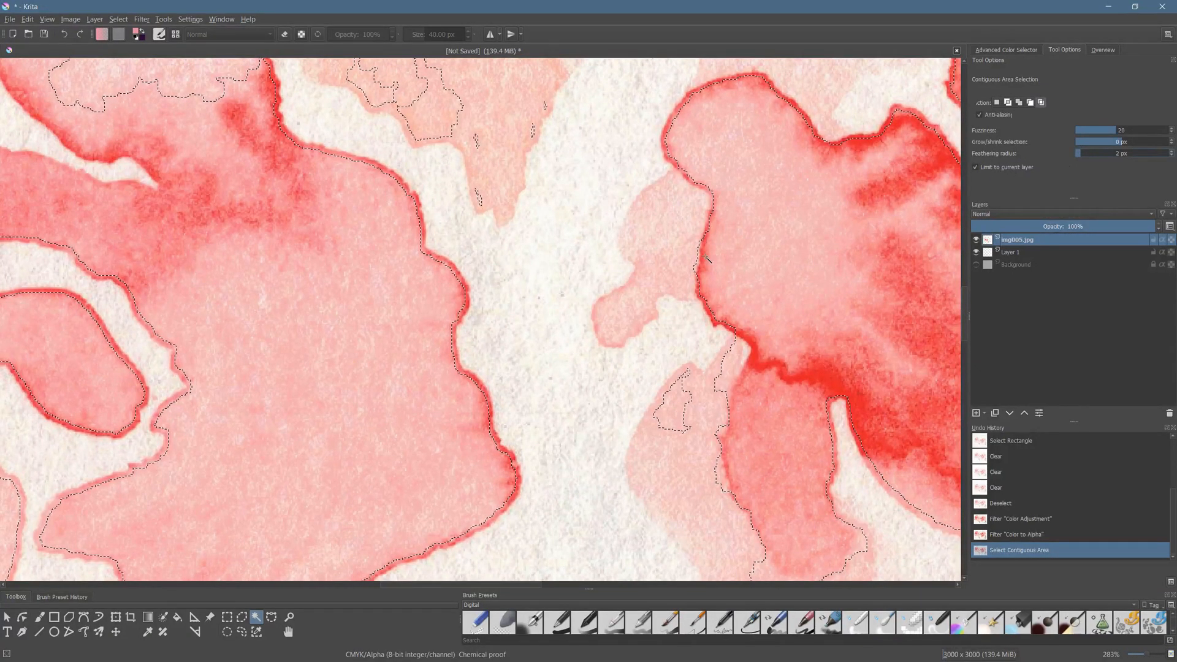
pyautogui.rightClick(528, 266)
pyautogui.click(550, 283)
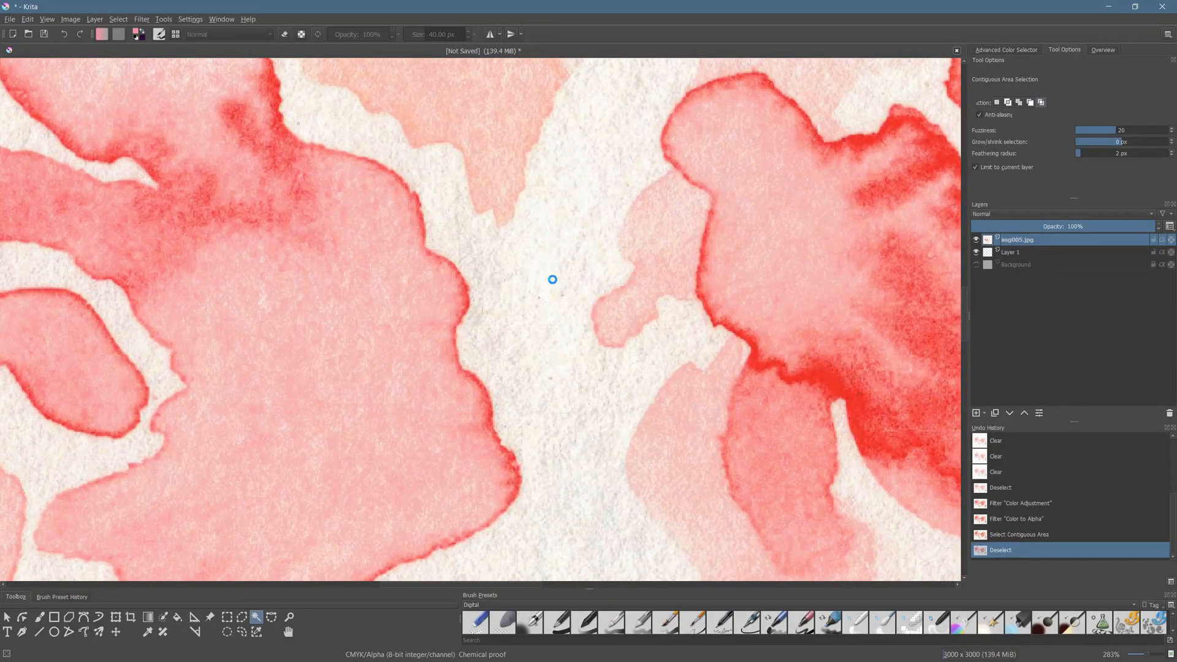
pyautogui.click(554, 280)
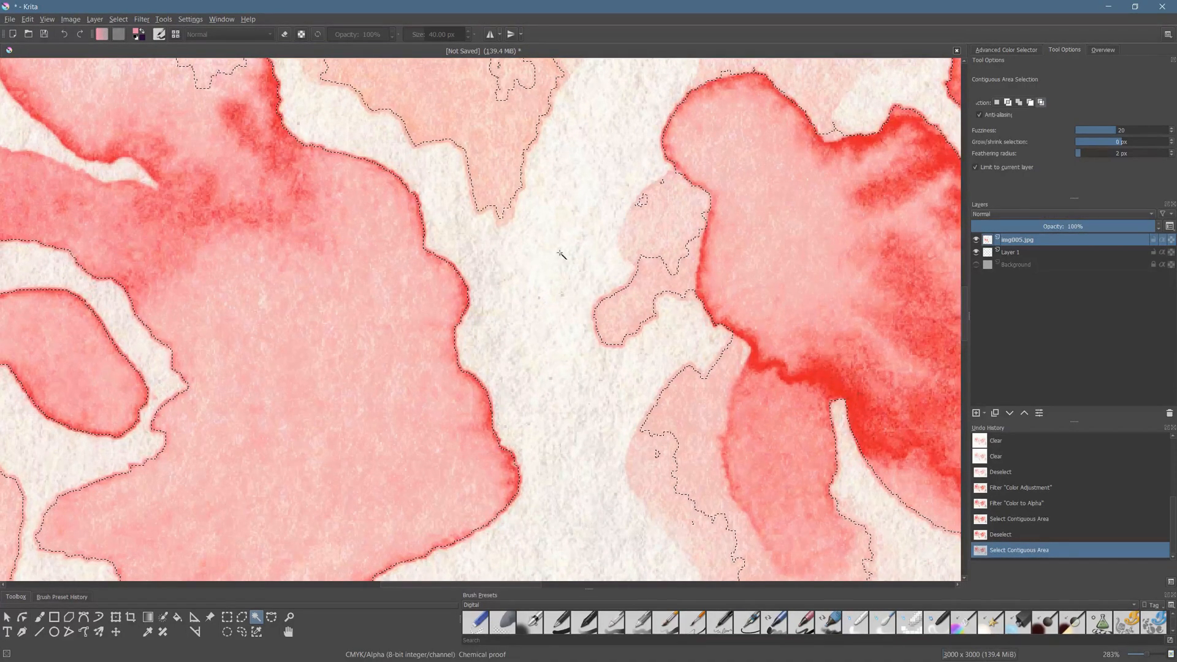
# - Remove the selection and reselect the paper between the two flowers with a feathering radius of 1 px
pyautogui.click(1077, 153)
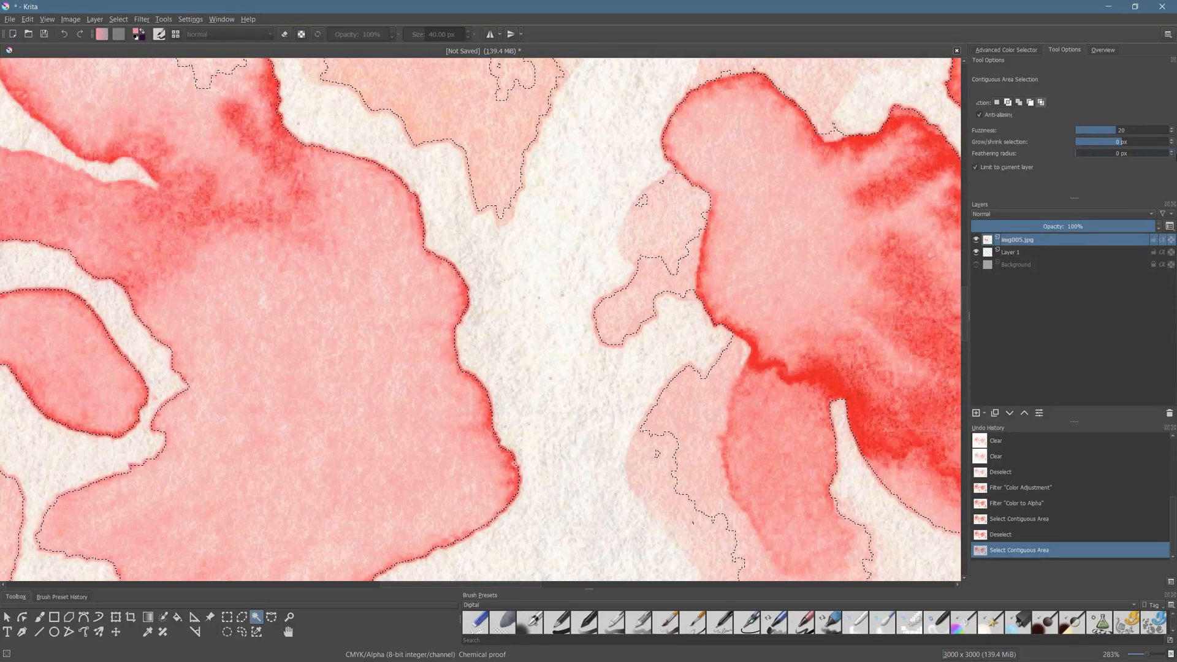
pyautogui.click(1170, 152)
pyautogui.rightClick(514, 235)
pyautogui.click(540, 253)
pyautogui.click(541, 284)
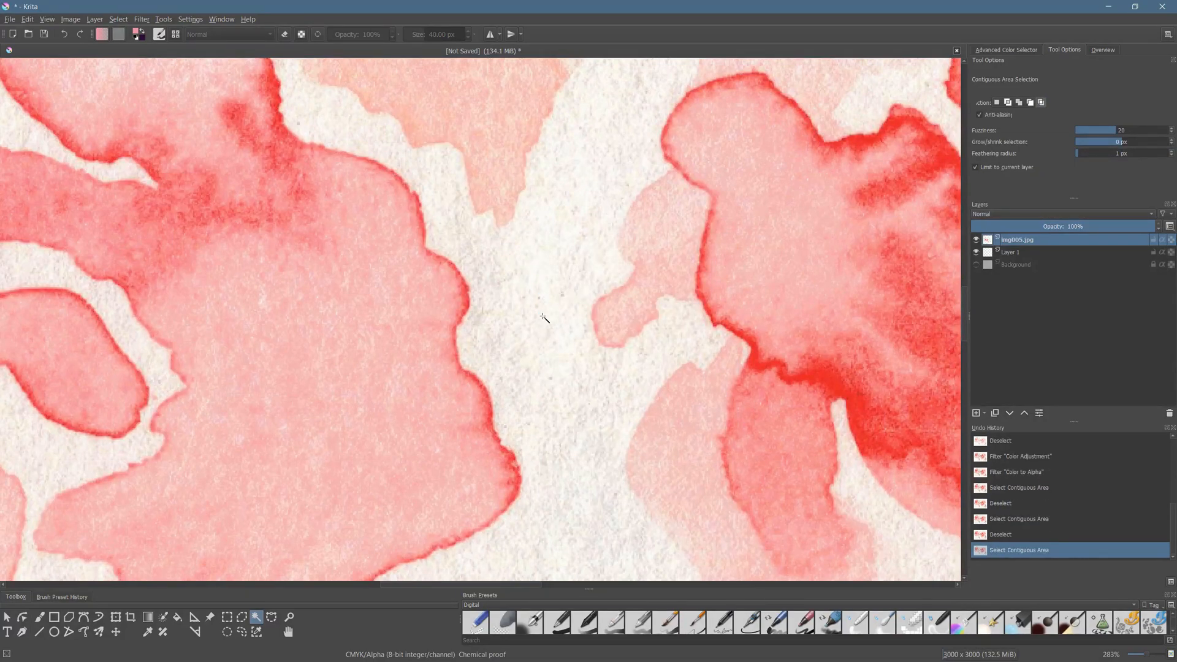
# - Subtract the pale wash below the second flower from the paper selection, using a feathering radius of 33 px
pyautogui.scroll(-5, 543, 317)
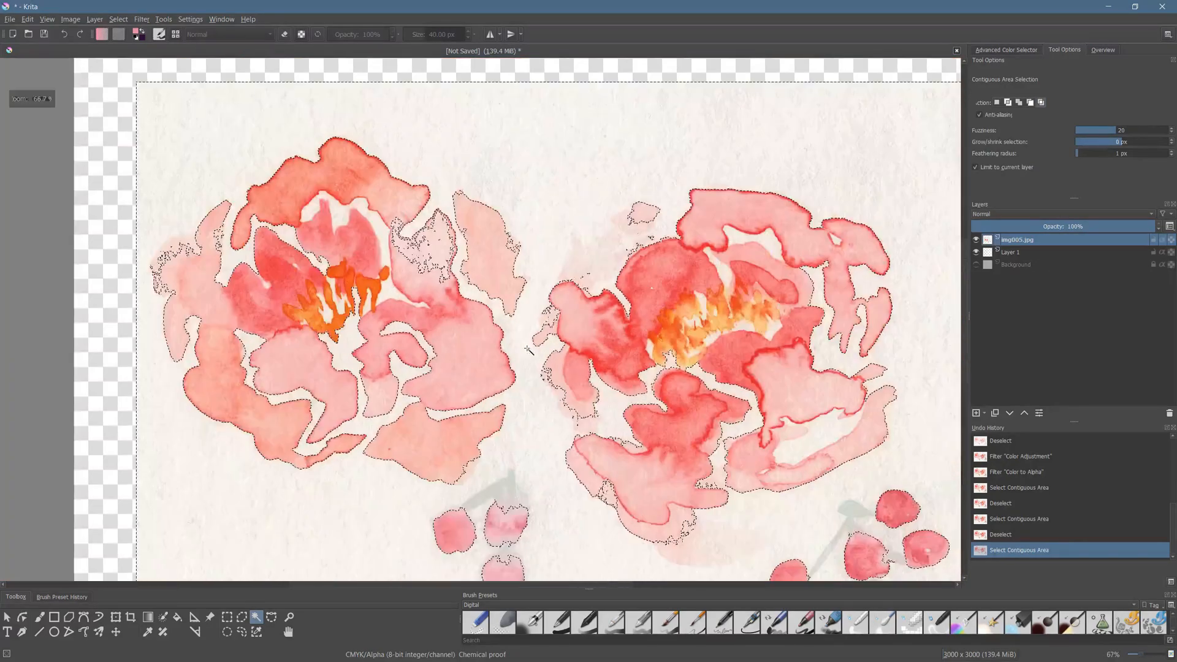
pyautogui.moveTo(528, 349); pyautogui.dragTo(505, 311)
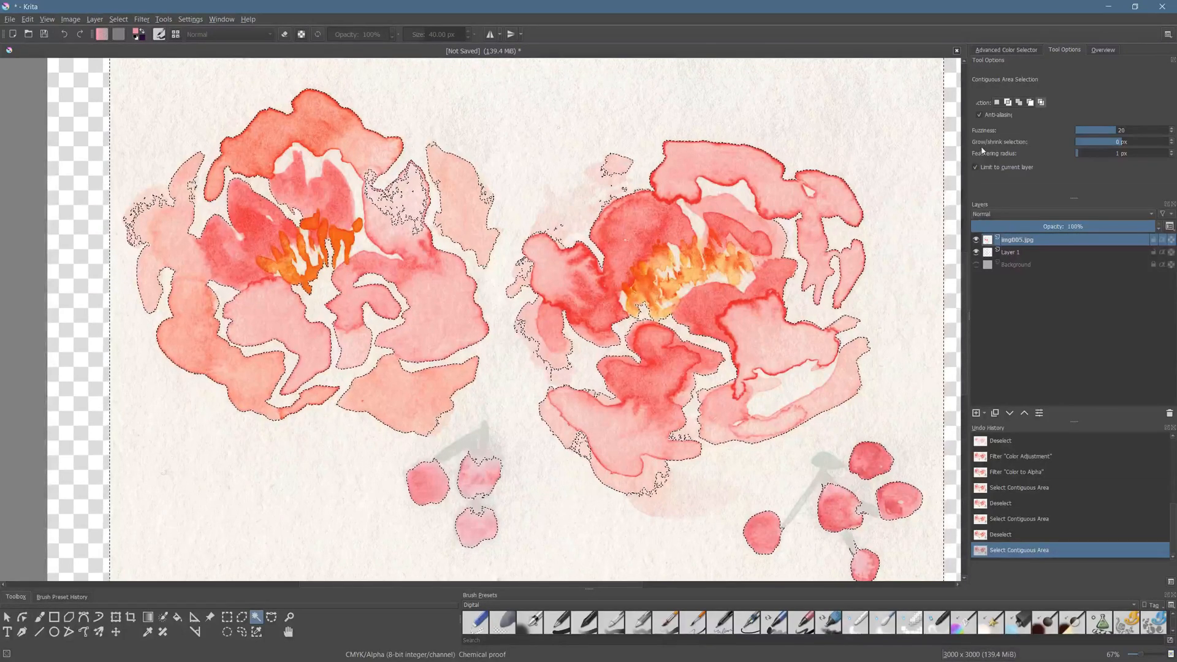
pyautogui.click(1030, 102)
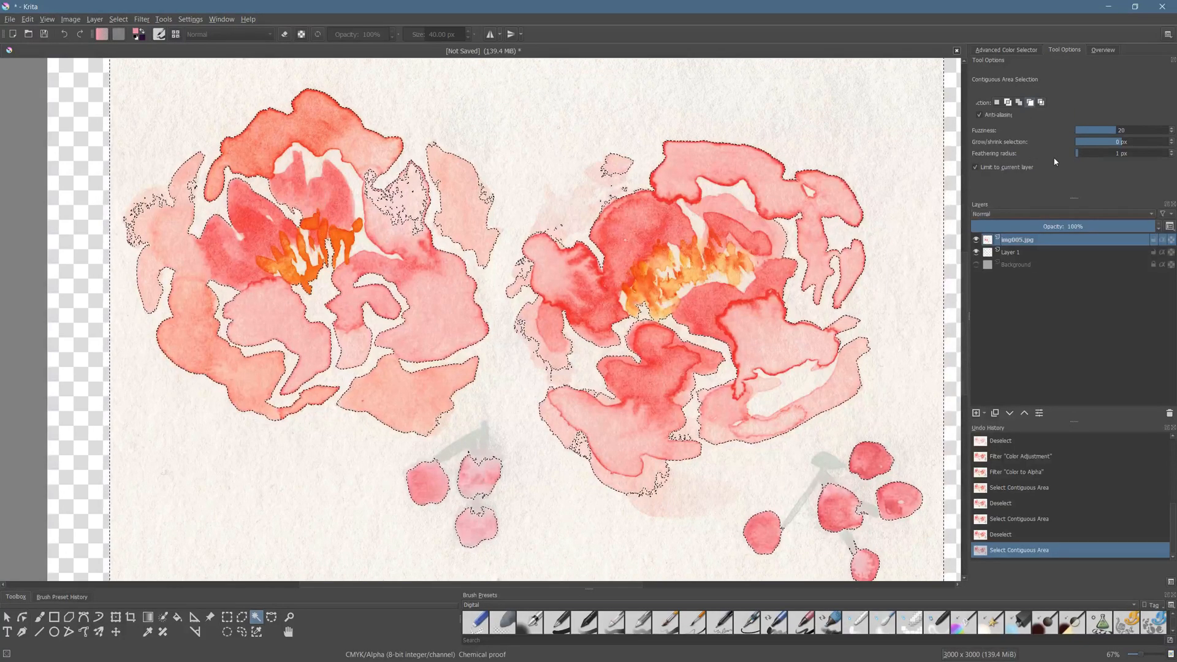
pyautogui.click(1114, 153)
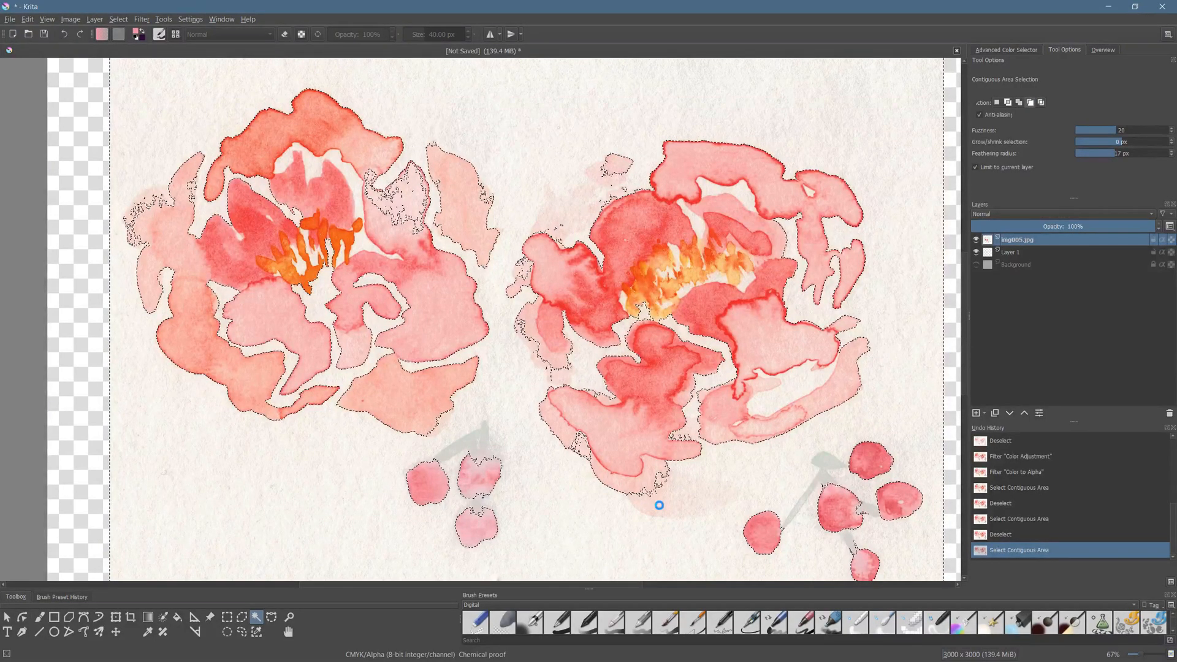
pyautogui.click(661, 507)
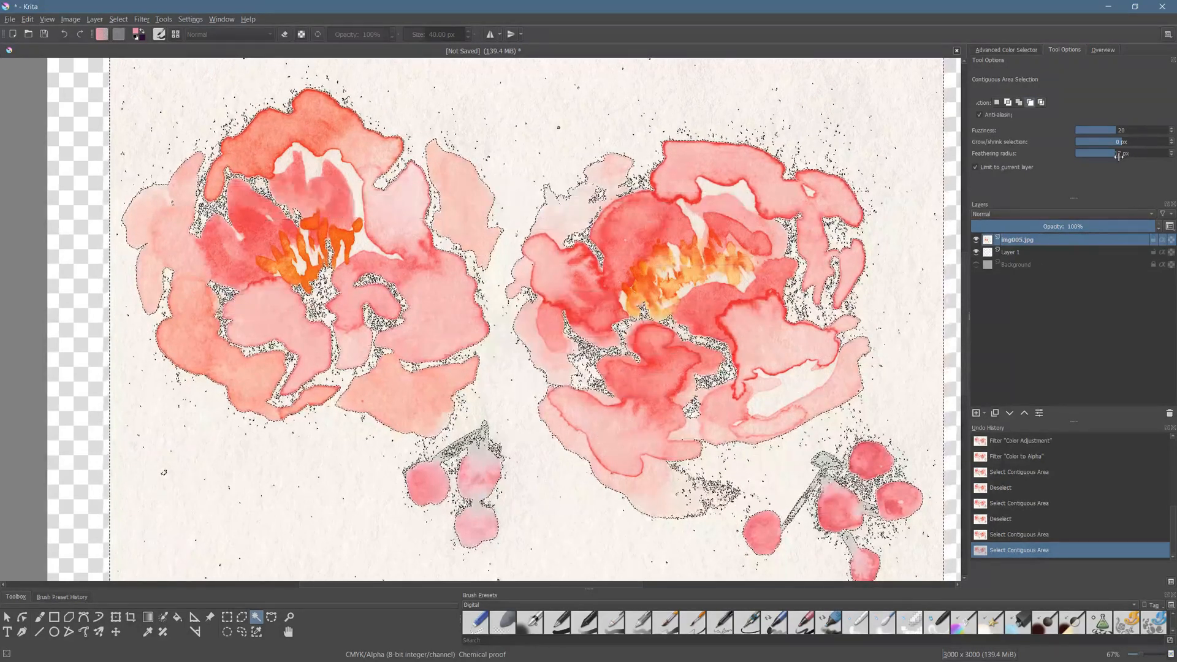
pyautogui.click(1151, 153)
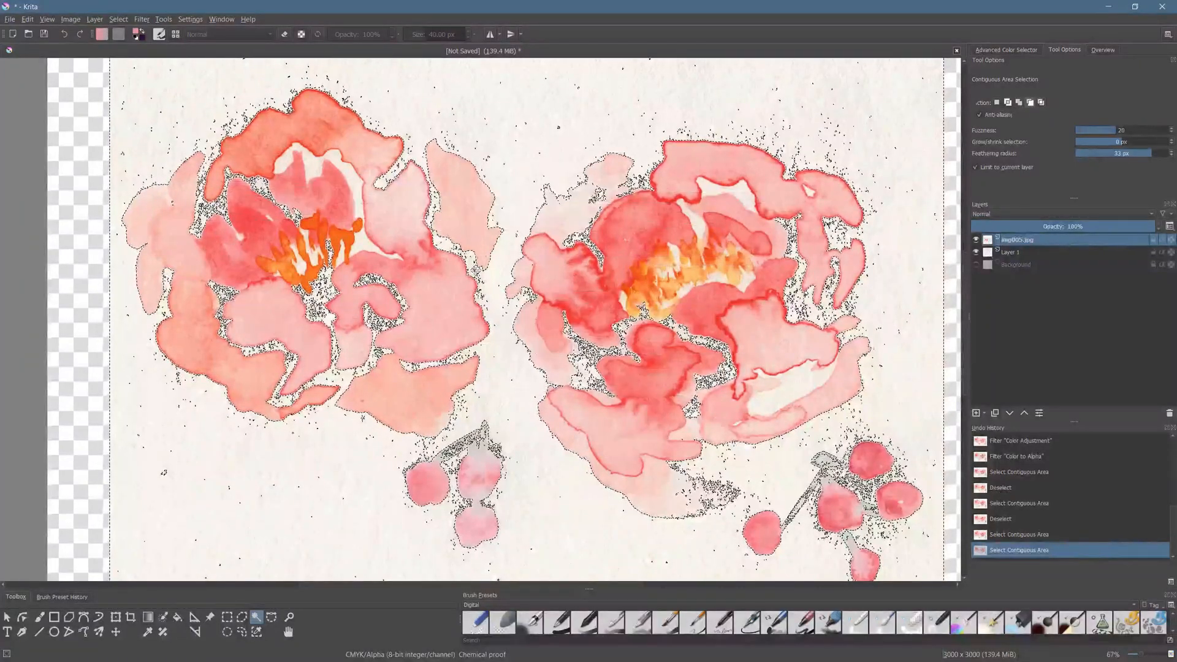
pyautogui.hotkey('ctrl', 'z')
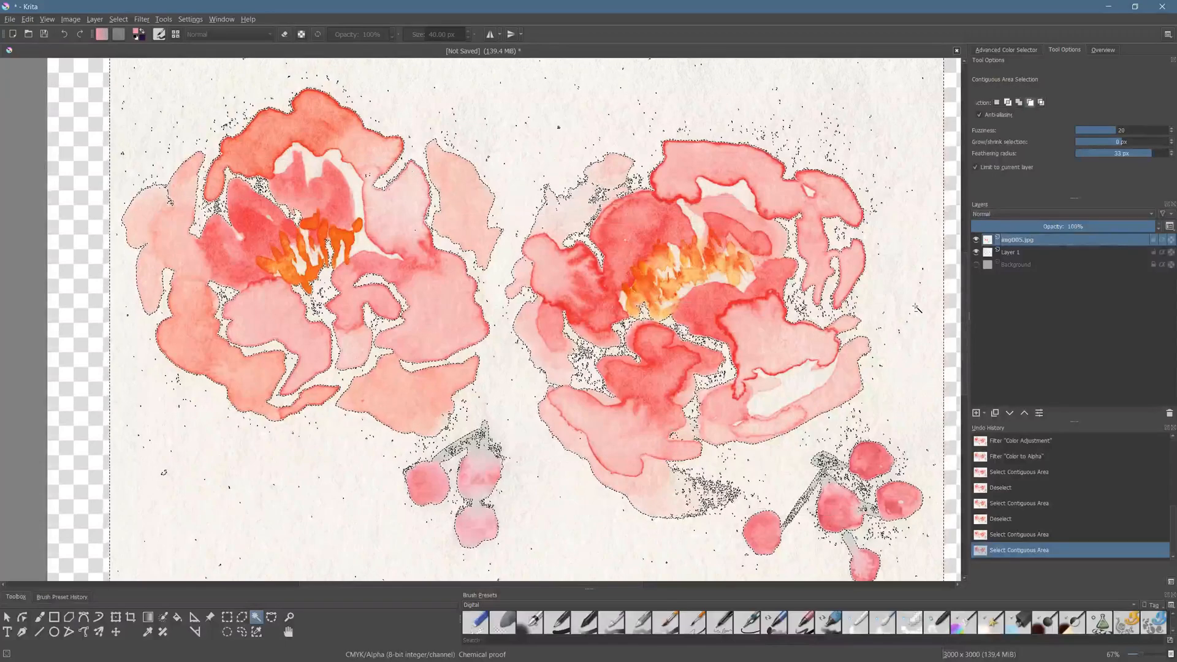
# - Clear the selected paper repeatedly from the img005.jpg layer until it is fully transparent, and remove the selection
pyautogui.press('Delete')
pyautogui.press('Delete')
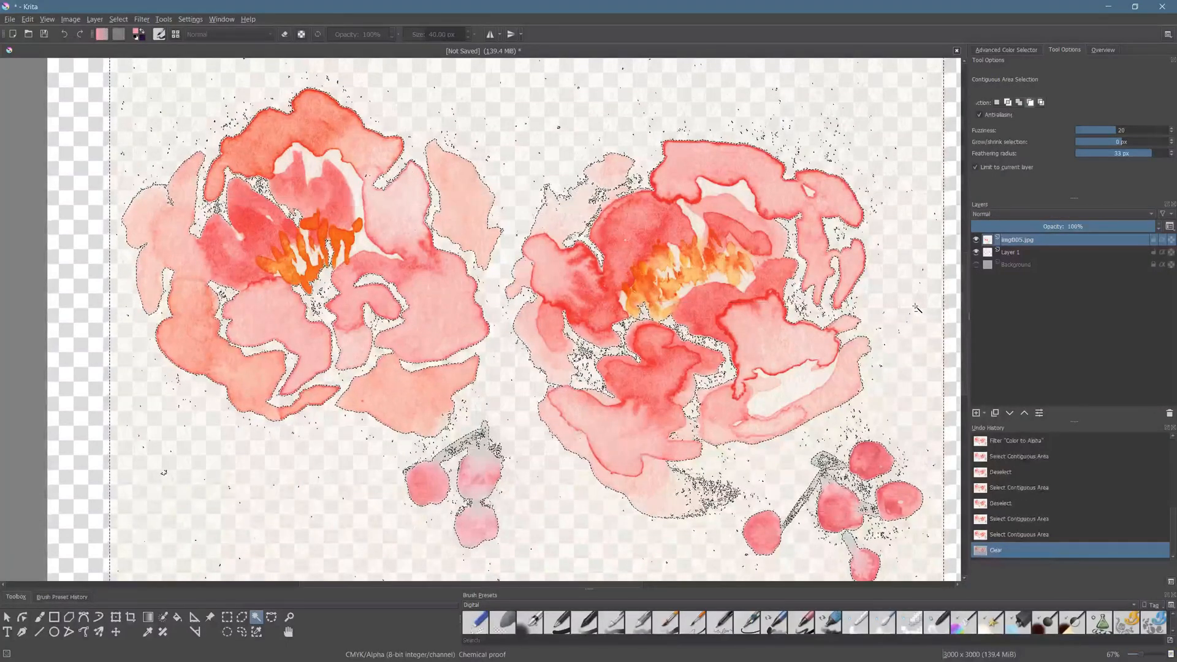
pyautogui.press('Delete')
pyautogui.press('Delete')
pyautogui.press('Delete')
pyautogui.press('Delete')
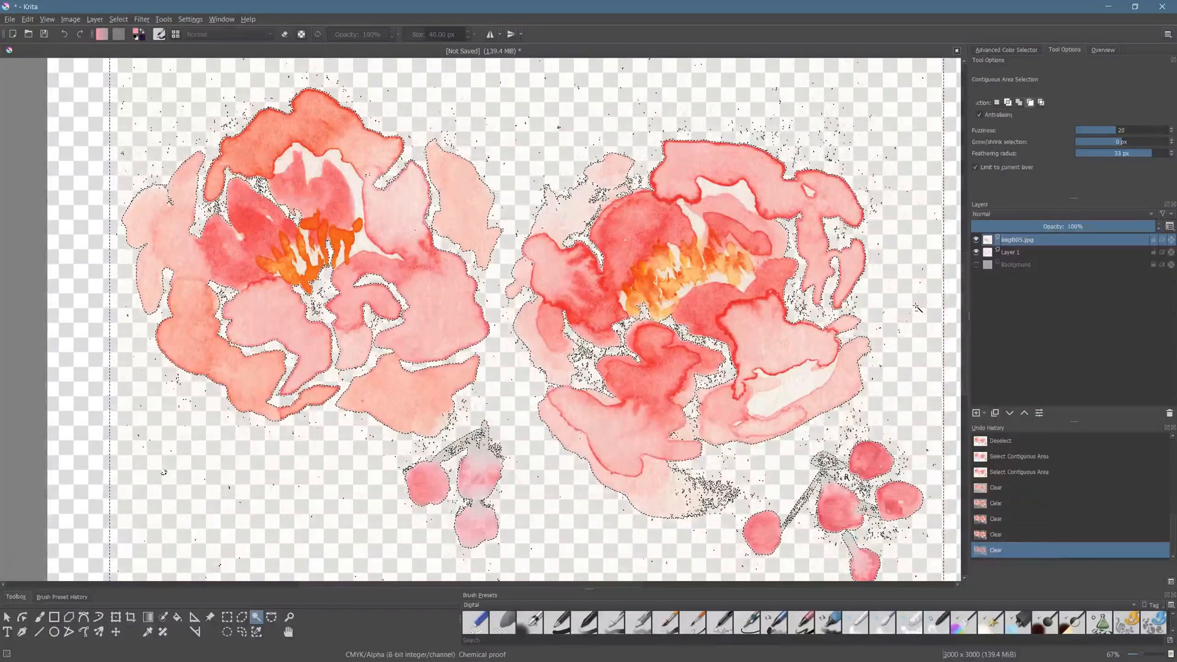
pyautogui.rightClick(905, 333)
pyautogui.click(927, 349)
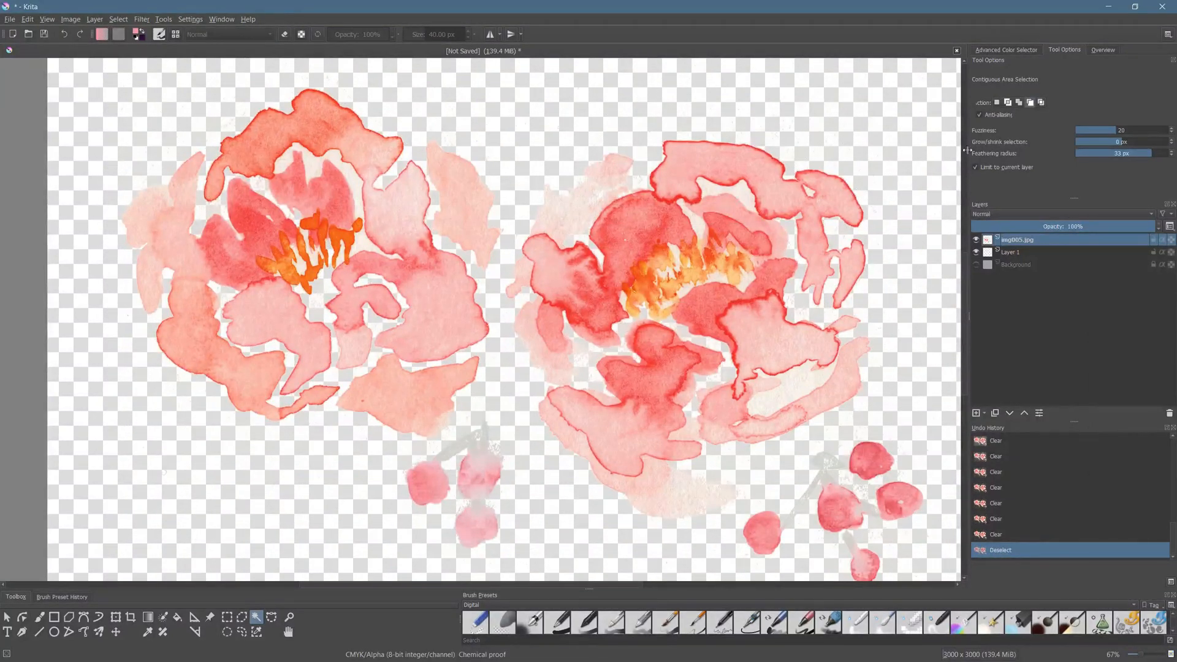
# - Select the enclosed paper gaps above the first flower's inner petals and inside its stamens, adding each area with 0 px feathering
pyautogui.click(1021, 107)
pyautogui.moveTo(1097, 152); pyautogui.dragTo(1056, 157)
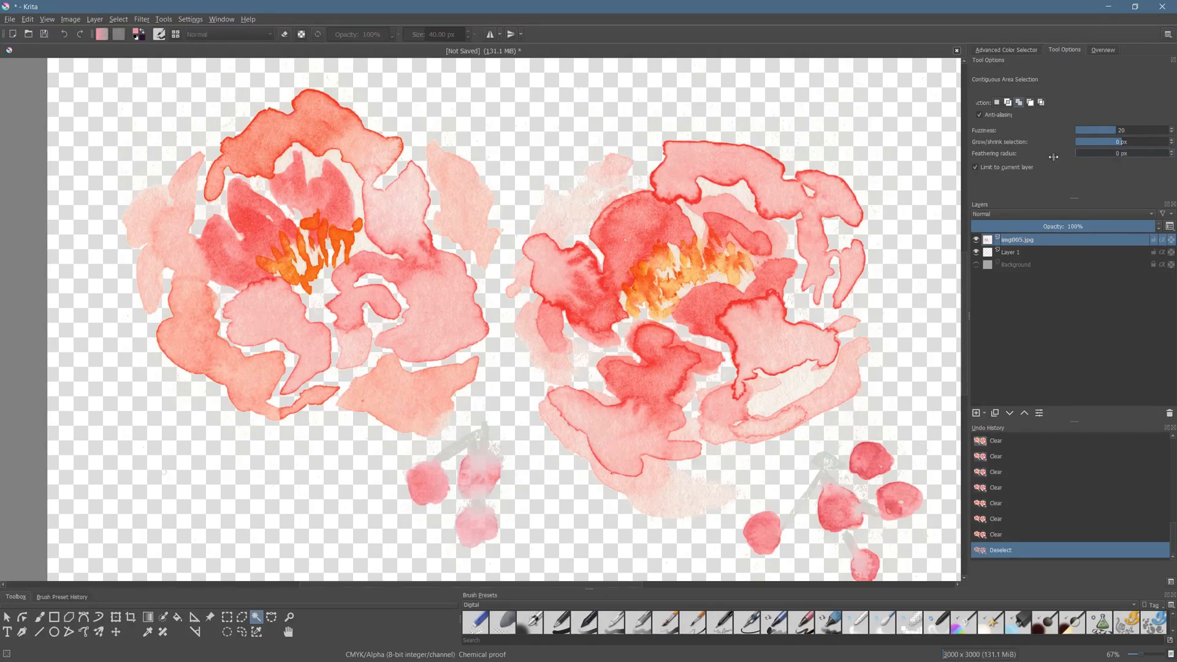
pyautogui.scroll(3, 294, 205)
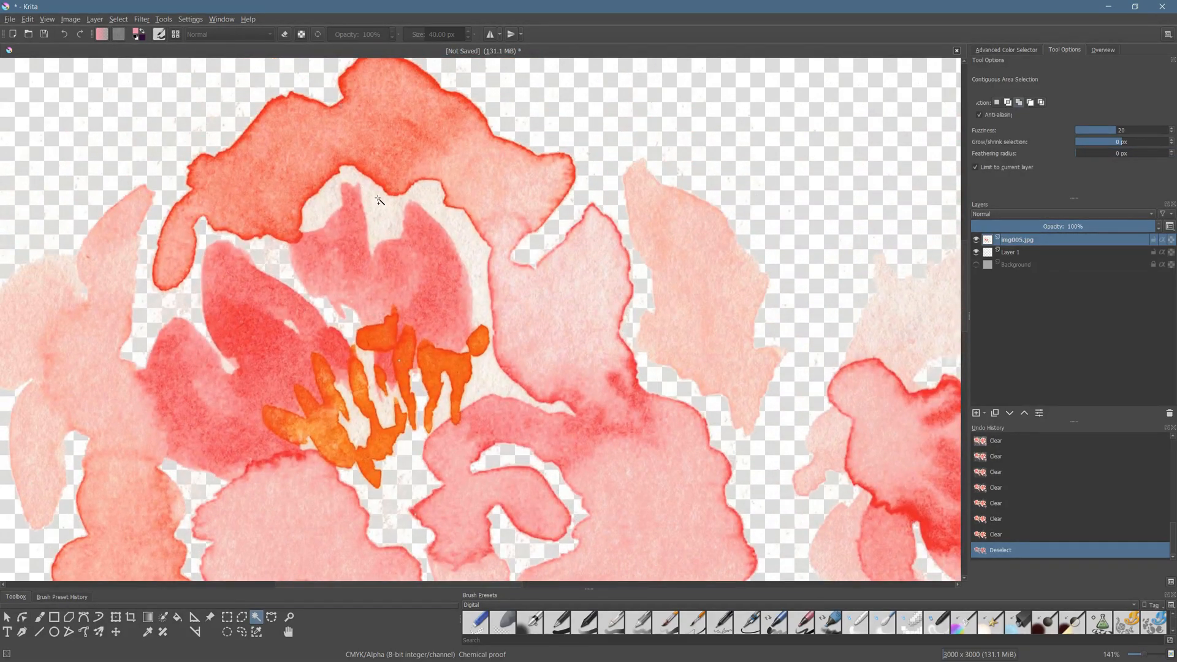
pyautogui.click(381, 214)
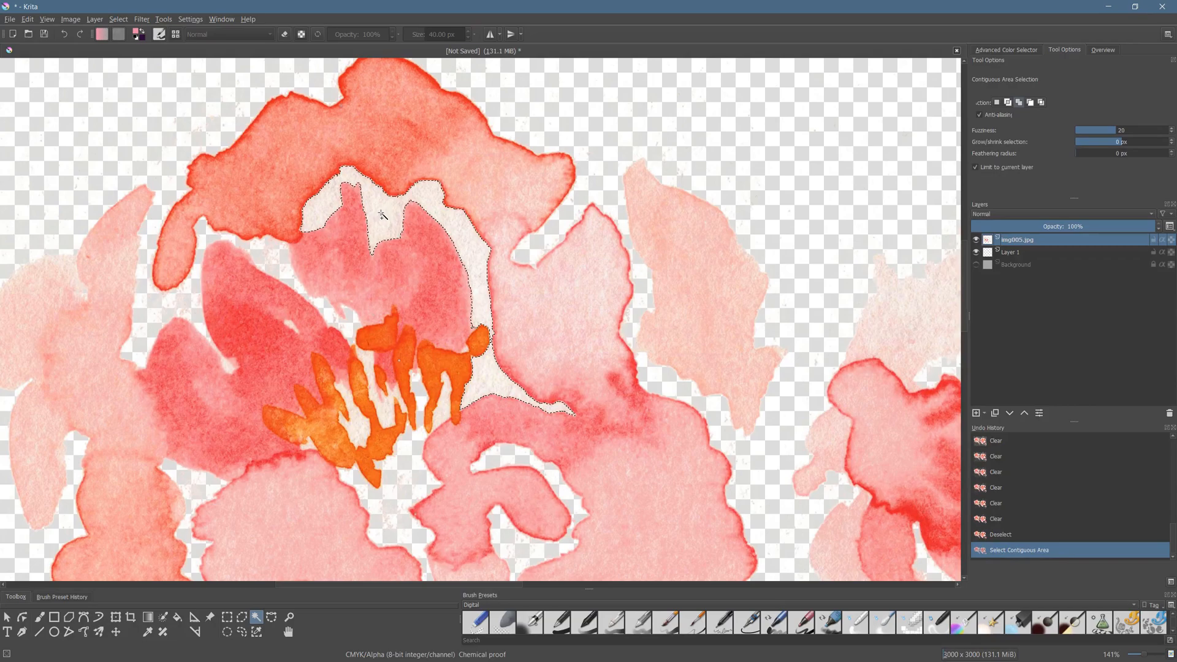
pyautogui.click(362, 427)
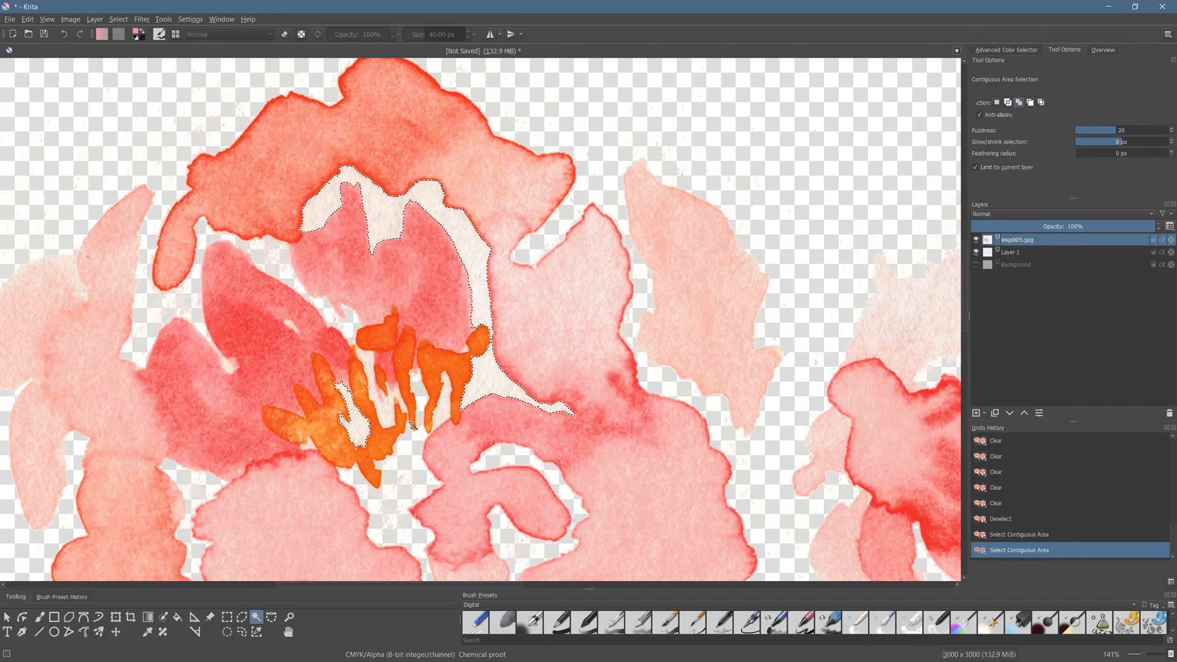
pyautogui.moveTo(443, 416); pyautogui.dragTo(463, 357)
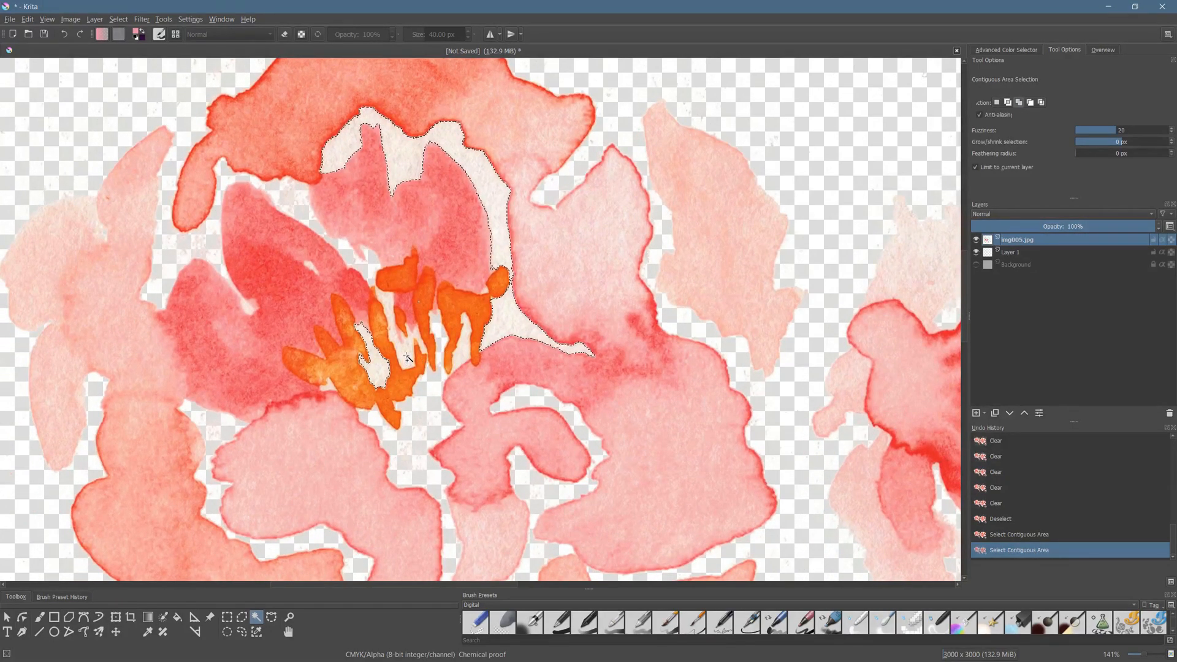
pyautogui.click(400, 334)
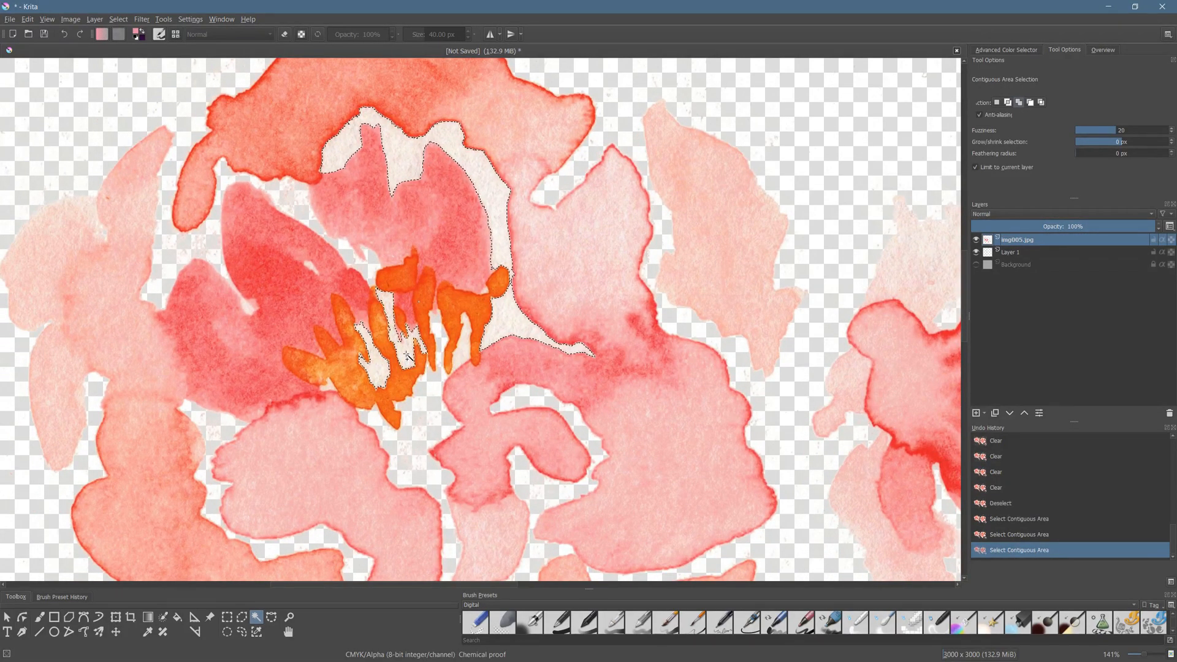
# - Add the remaining small paper gaps around and between the first flower's orange stamens to the selection
pyautogui.scroll(3, 325, 383)
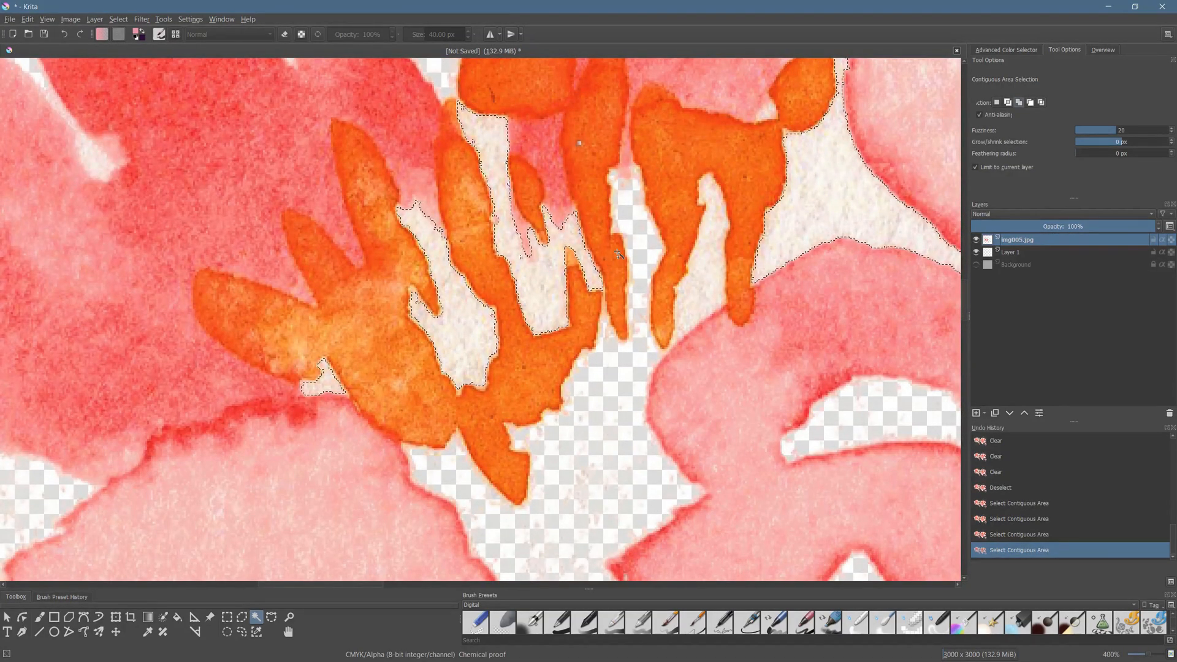
pyautogui.moveTo(702, 274); pyautogui.dragTo(635, 366)
pyautogui.click(649, 378)
pyautogui.scroll(-2, 649, 378)
pyautogui.moveTo(653, 425); pyautogui.dragTo(615, 368)
pyautogui.scroll(-1, 579, 328)
pyautogui.scroll(3, 611, 297)
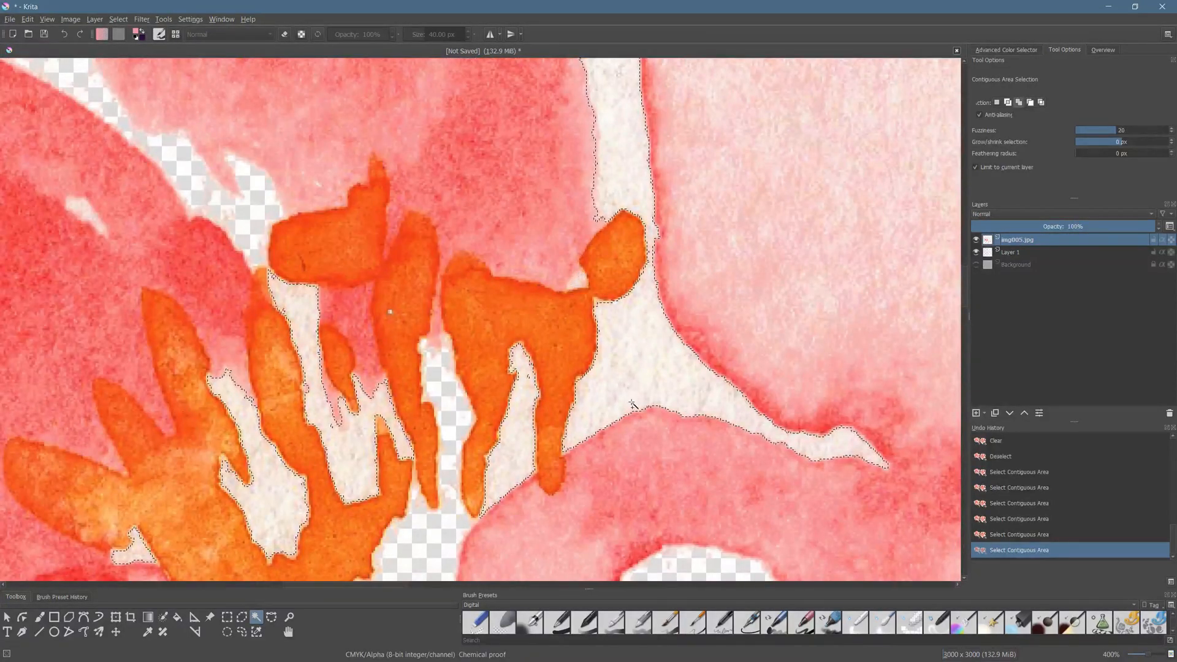
# - Clear the selected gaps of the first flower repeatedly from the img005.jpg layer and remove the selection
pyautogui.scroll(-2, 613, 412)
pyautogui.moveTo(605, 449); pyautogui.dragTo(545, 370)
pyautogui.scroll(-2, 599, 333)
pyautogui.press('Delete')
pyautogui.press('Delete')
pyautogui.press('Delete')
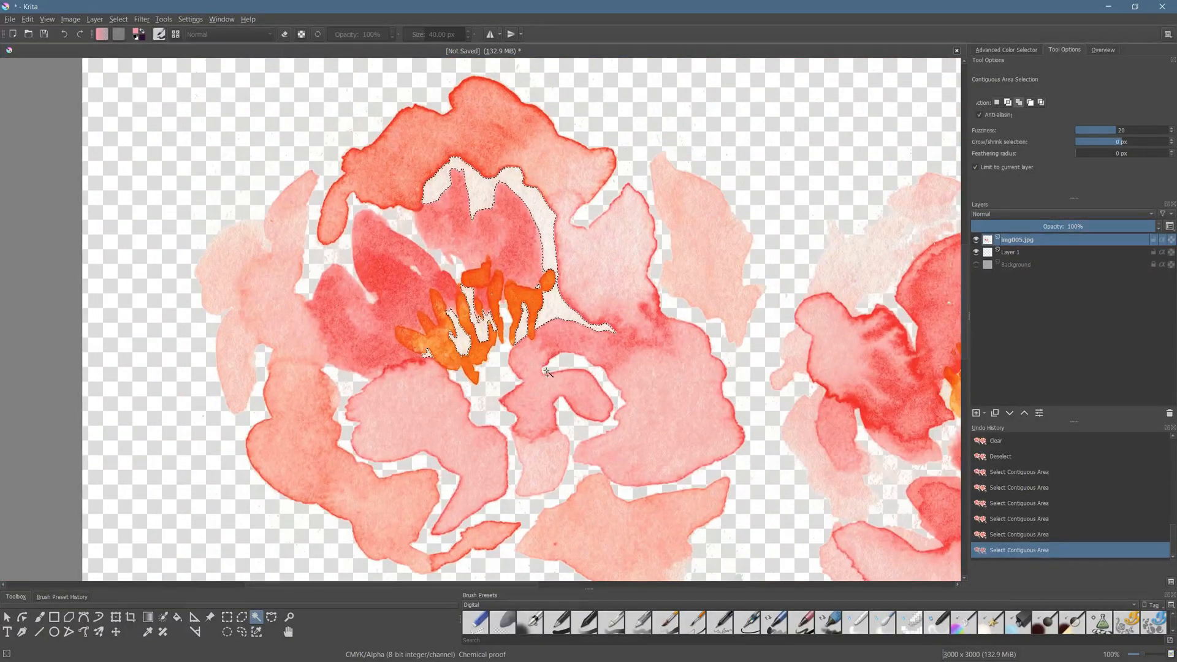
pyautogui.press('Delete')
pyautogui.press('Delete')
pyautogui.press('Delete')
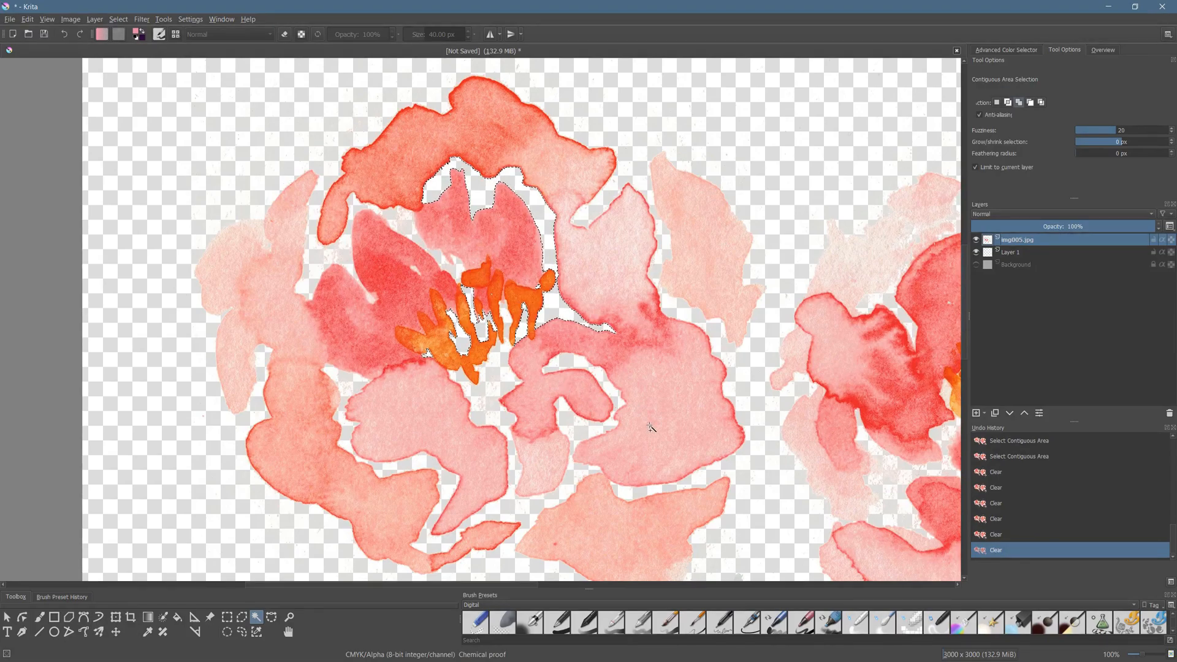
pyautogui.moveTo(652, 425); pyautogui.dragTo(267, 264)
pyautogui.moveTo(574, 309); pyautogui.dragTo(362, 443)
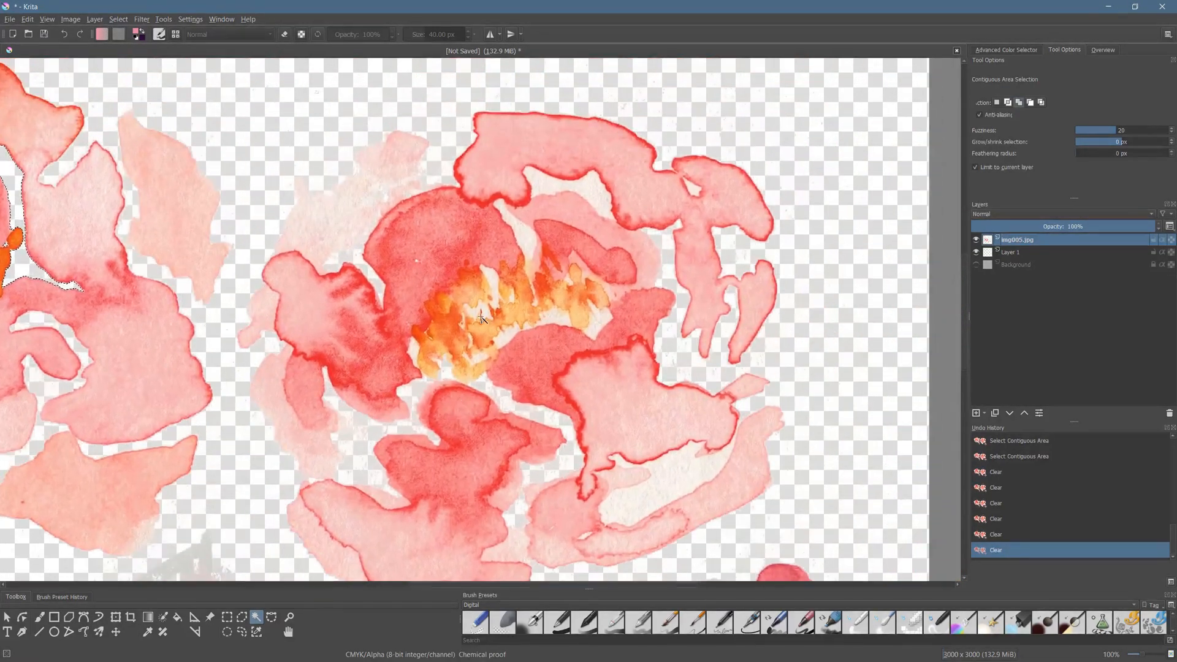
pyautogui.rightClick(510, 263)
pyautogui.click(532, 278)
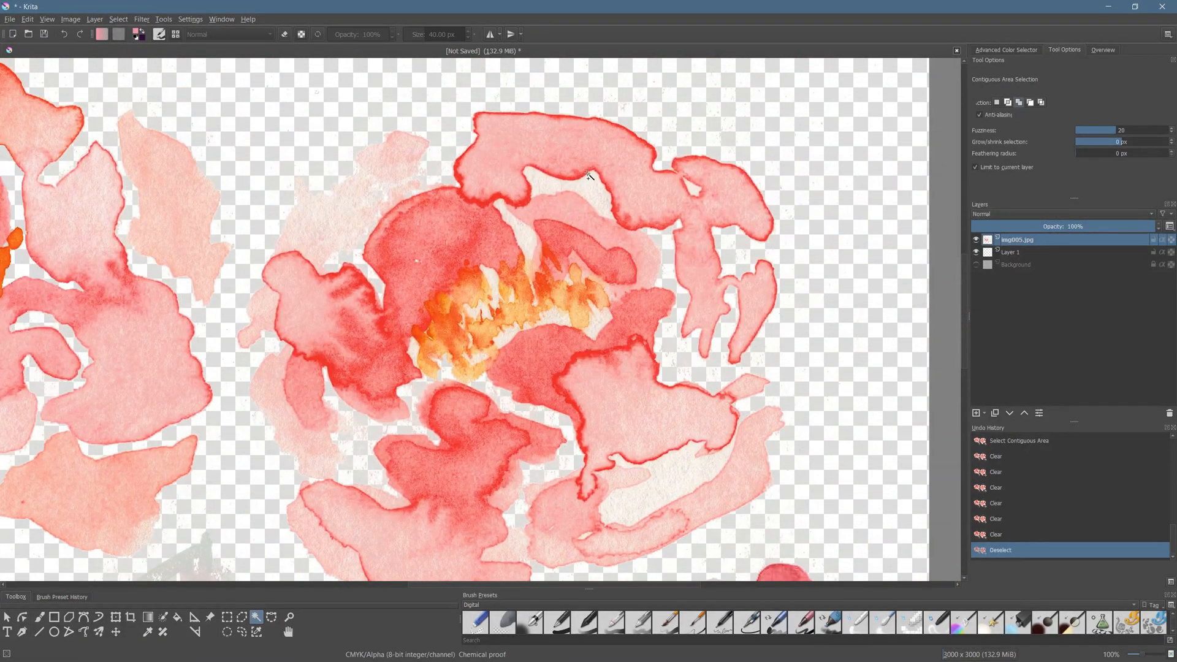
pyautogui.click(606, 185)
pyautogui.rightClick(634, 202)
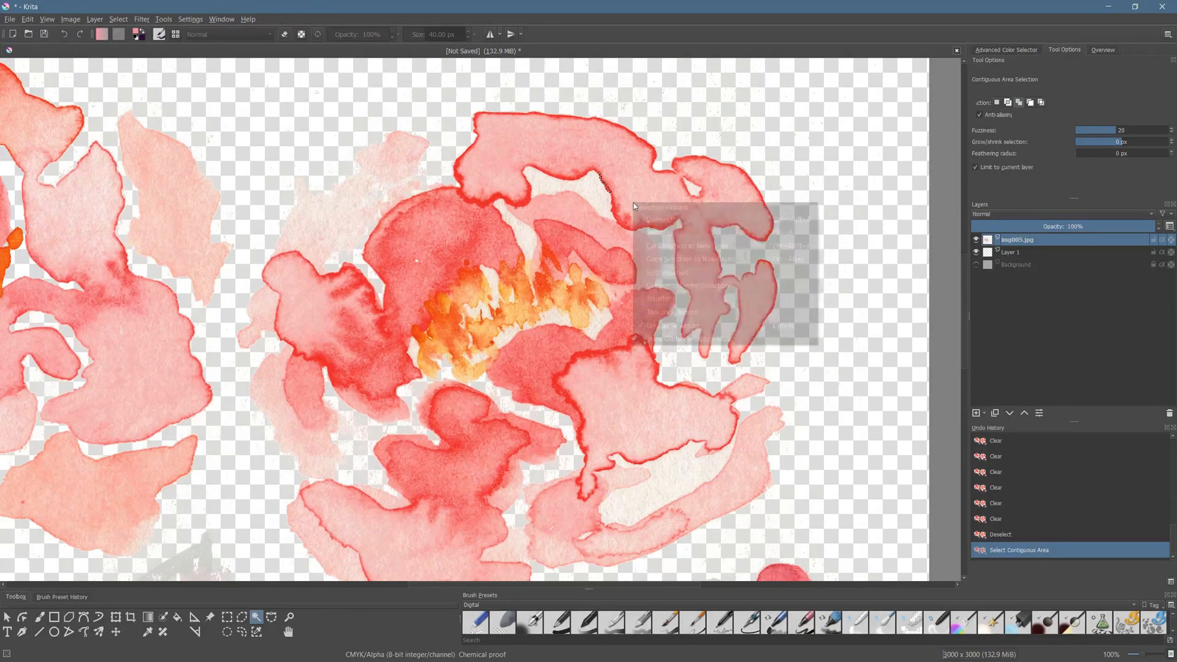
pyautogui.click(659, 220)
# - Select the enclosed paper gaps above the second flower's inner petals and among the upper part of its orange stamens
pyautogui.click(590, 189)
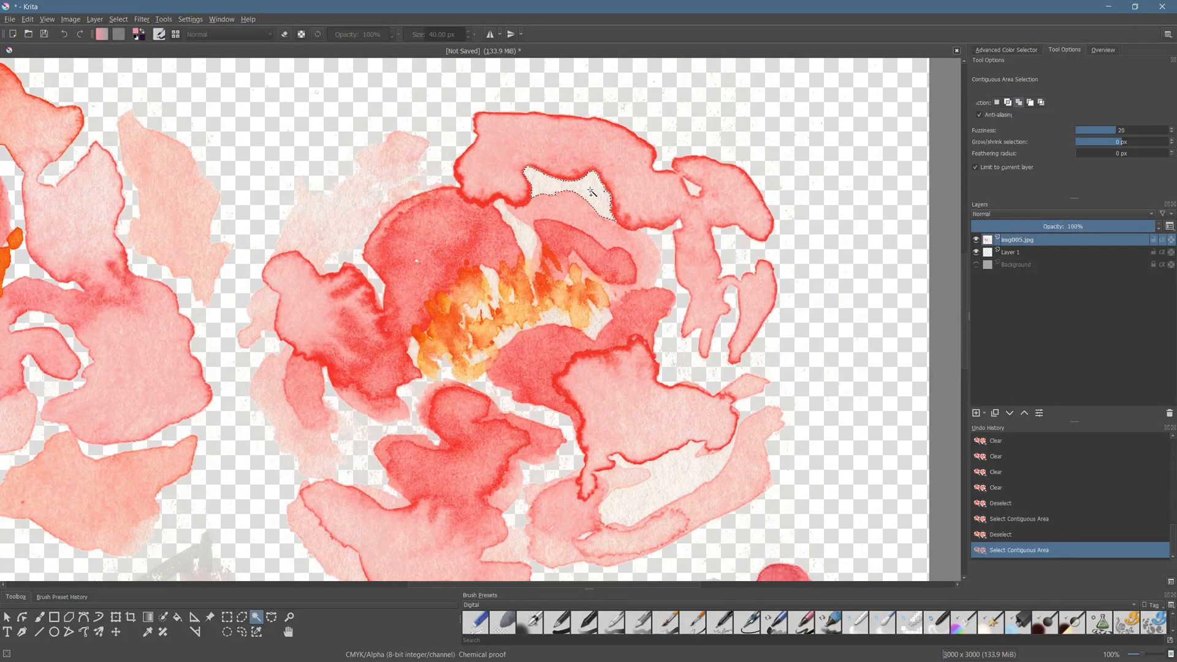
pyautogui.click(528, 237)
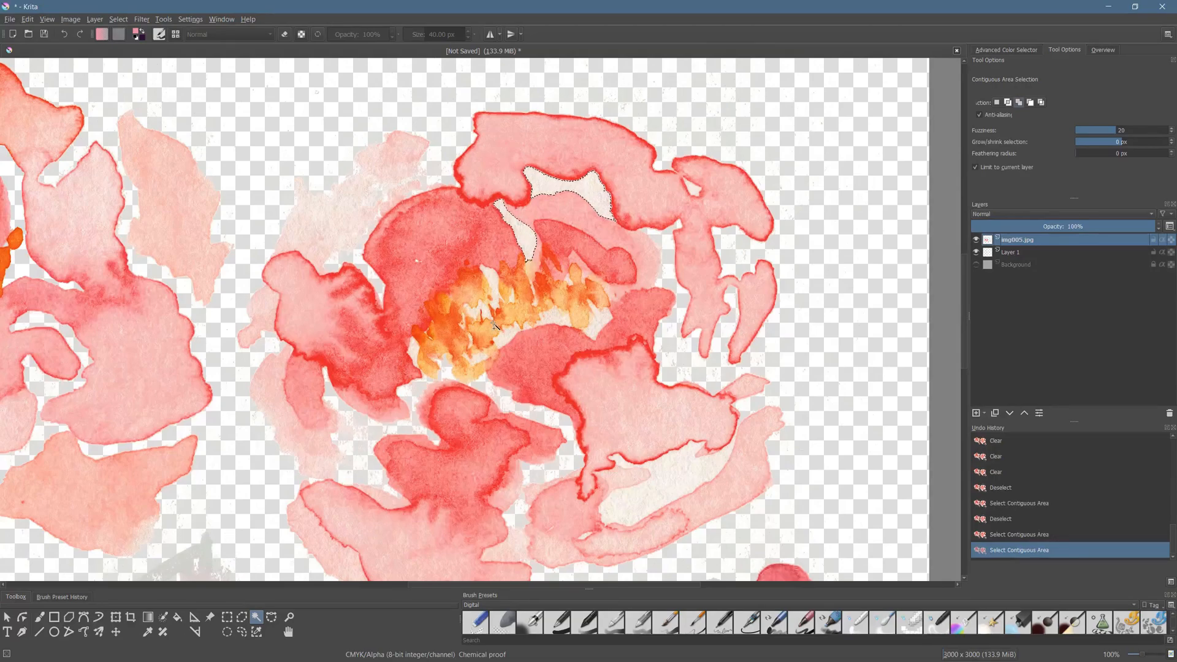
pyautogui.scroll(2, 494, 325)
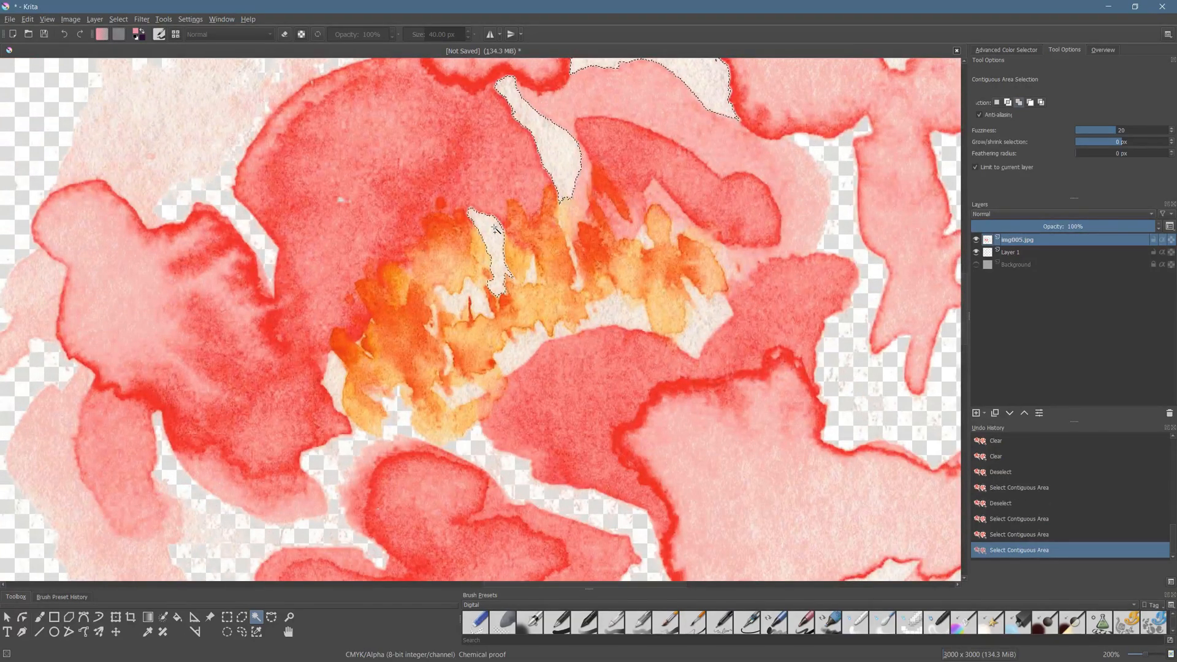
pyautogui.click(510, 320)
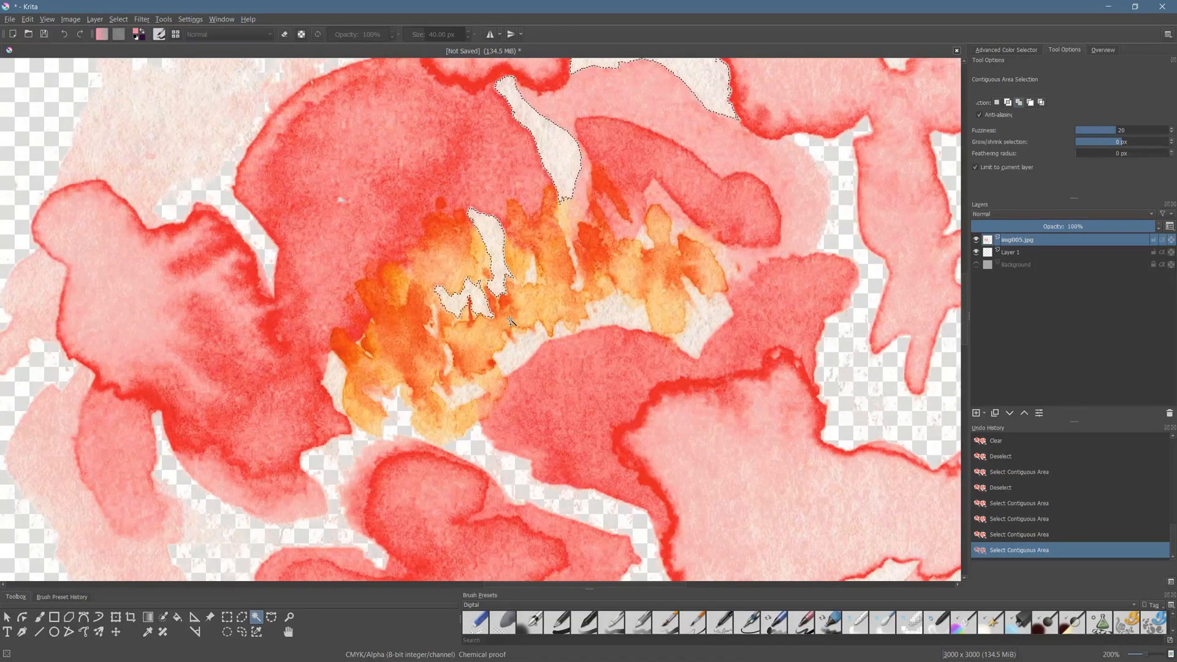
pyautogui.click(532, 271)
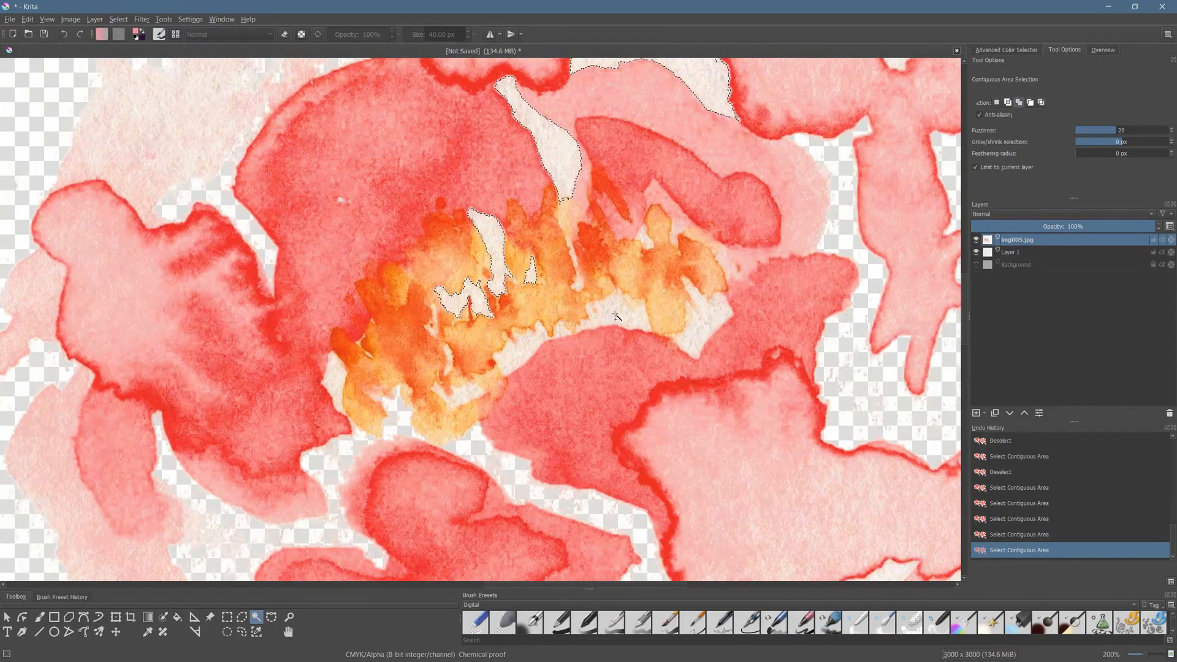
# - Add the paper gaps along the lower edge and right side of the second flower's stamens to the selection
pyautogui.click(639, 317)
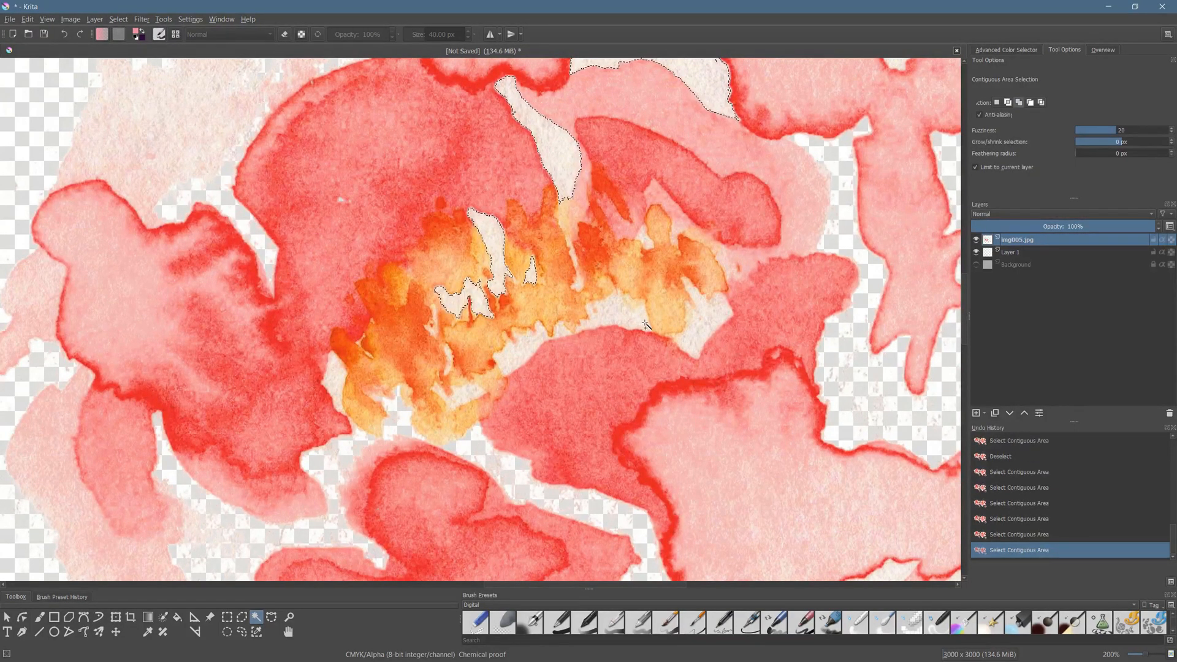
pyautogui.click(692, 338)
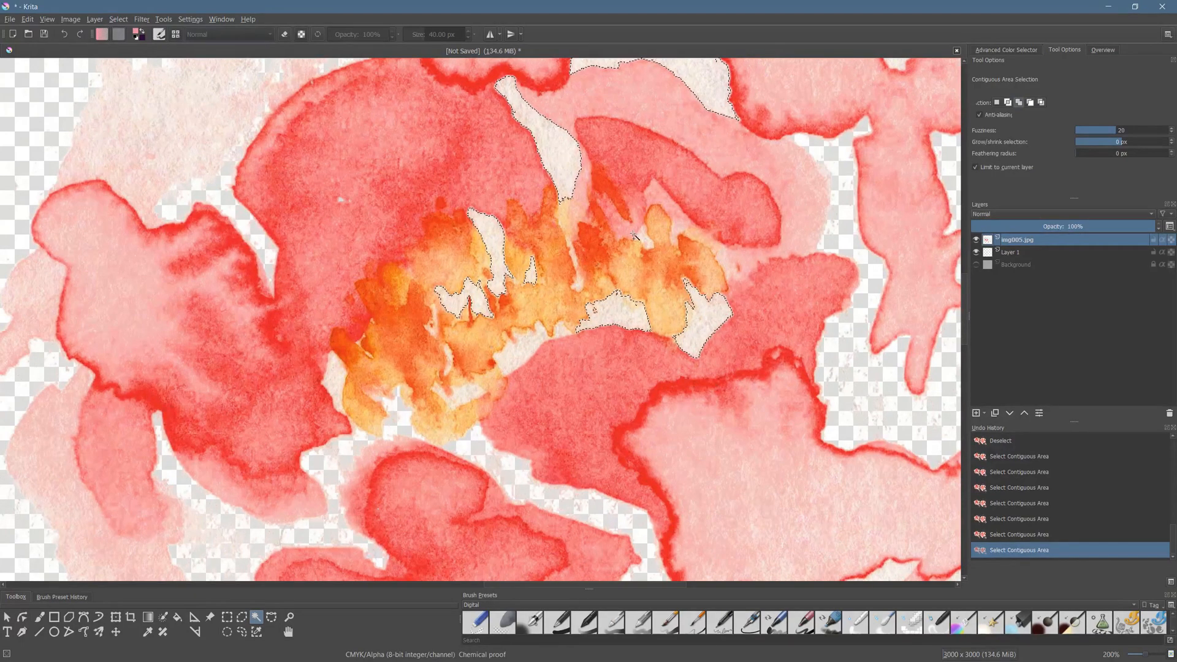
pyautogui.click(650, 242)
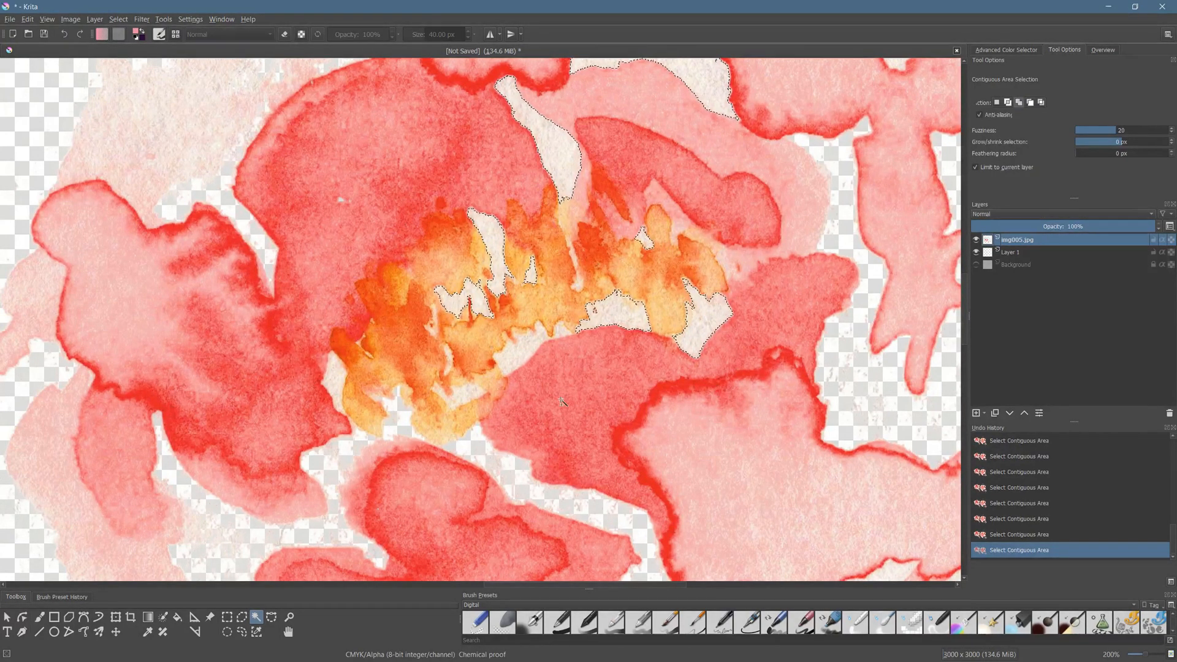
pyautogui.click(471, 387)
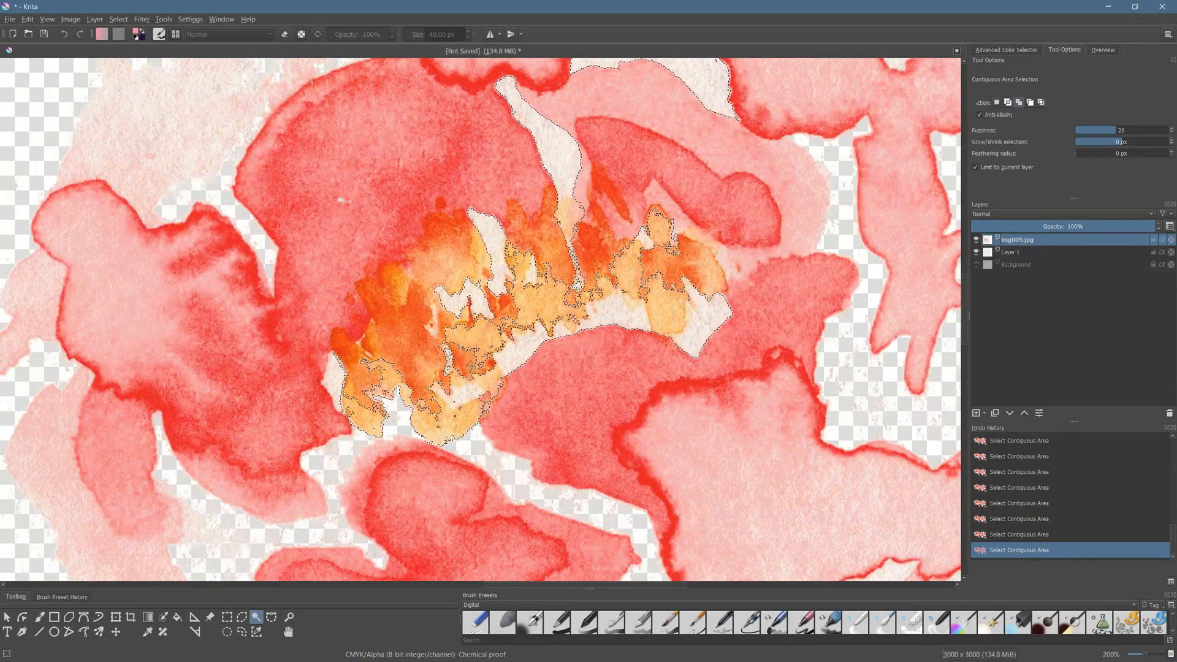
# - Undo the overspilling stamen selections and add the narrow paper gap at the left edge of the second flower's stamens
pyautogui.rightClick(470, 359)
pyautogui.click(485, 329)
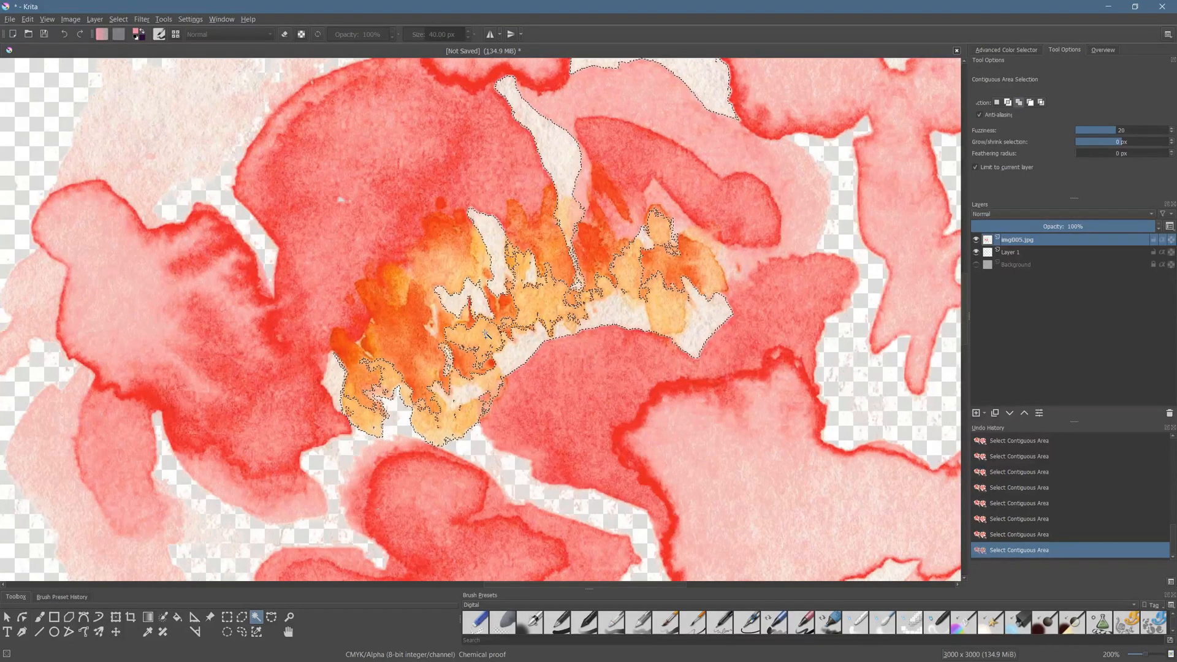
pyautogui.hotkey('ctrl', 'z')
pyautogui.hotkey('ctrl', 'z')
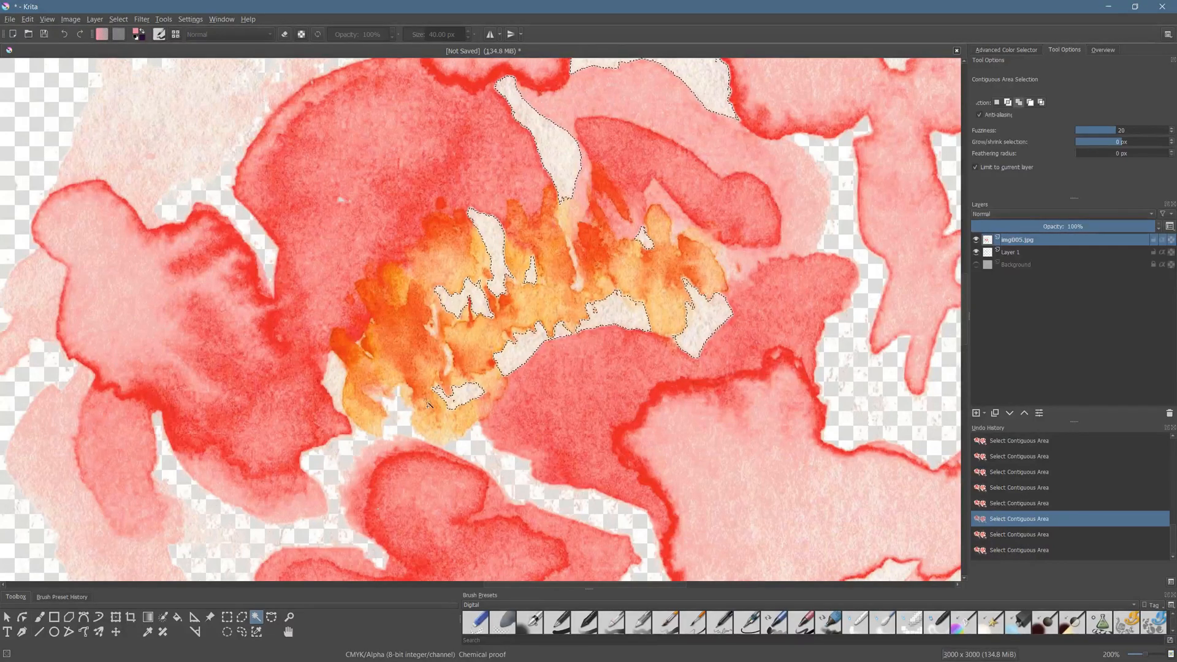
pyautogui.click(339, 377)
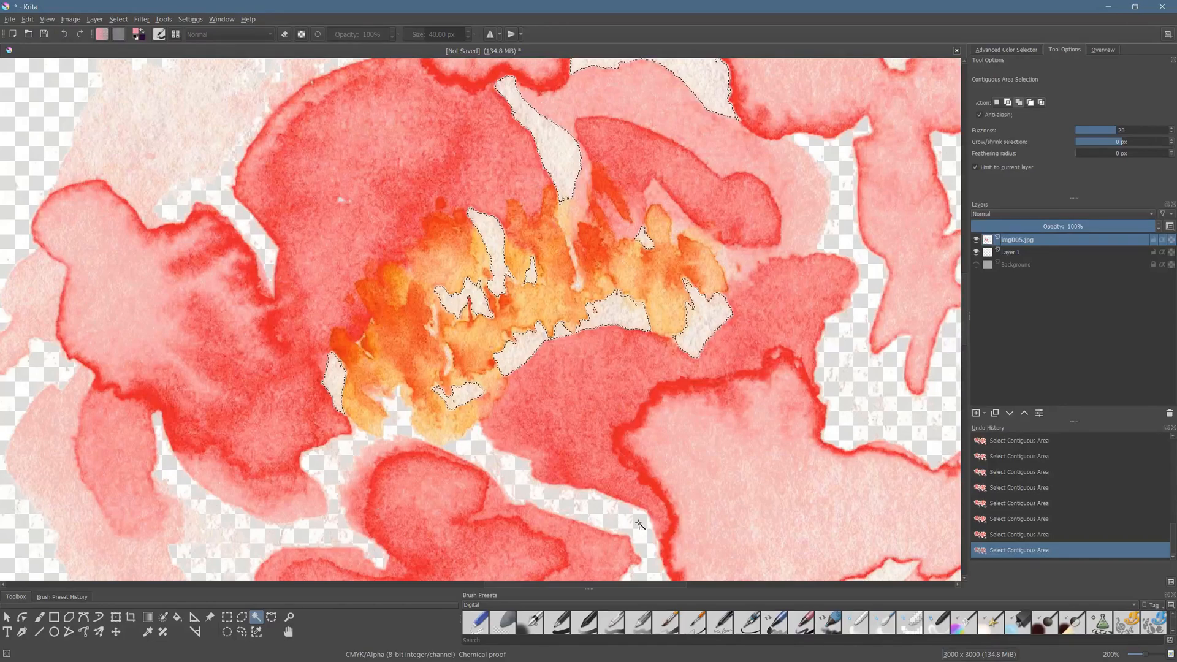
# - Try to add the large pale gap between the second flower's lower-right petals to the selection, undoing each attempt
pyautogui.scroll(-2, 637, 513)
pyautogui.moveTo(677, 500); pyautogui.dragTo(643, 404)
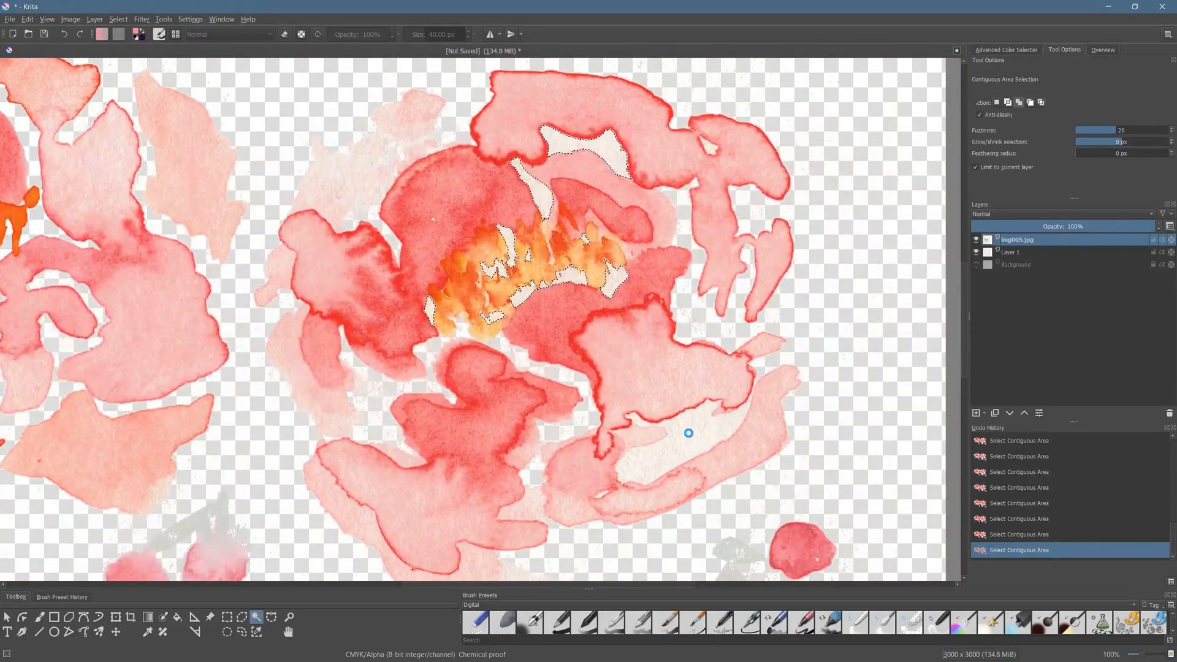
pyautogui.click(690, 435)
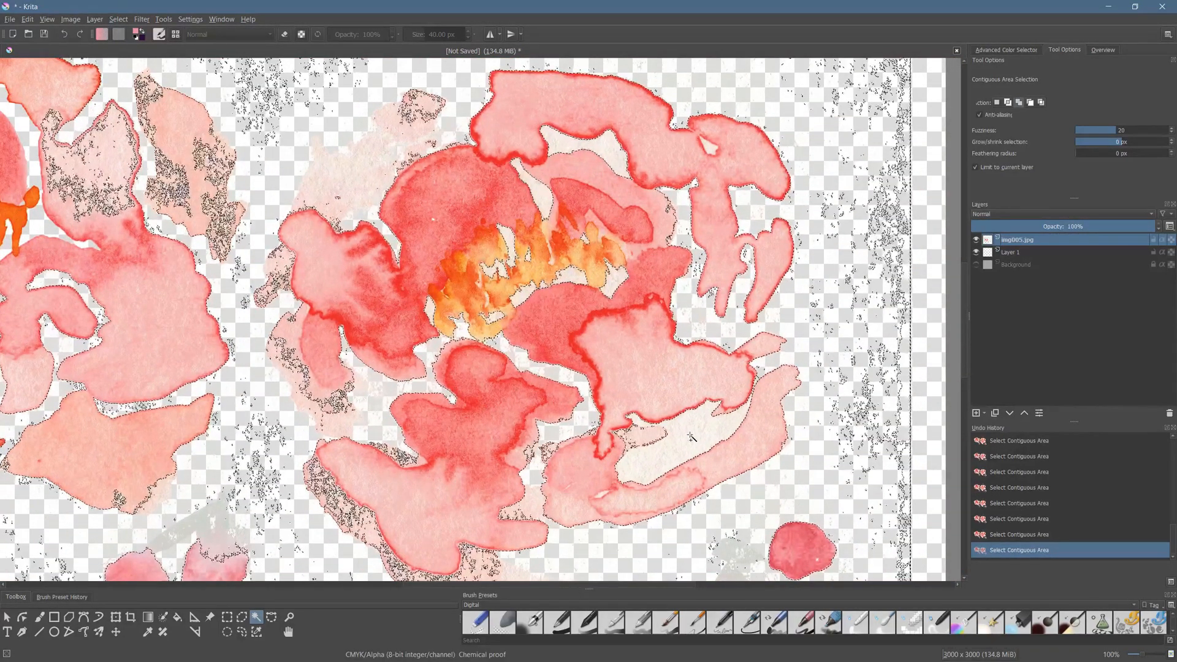
pyautogui.hotkey('ctrl', 'z')
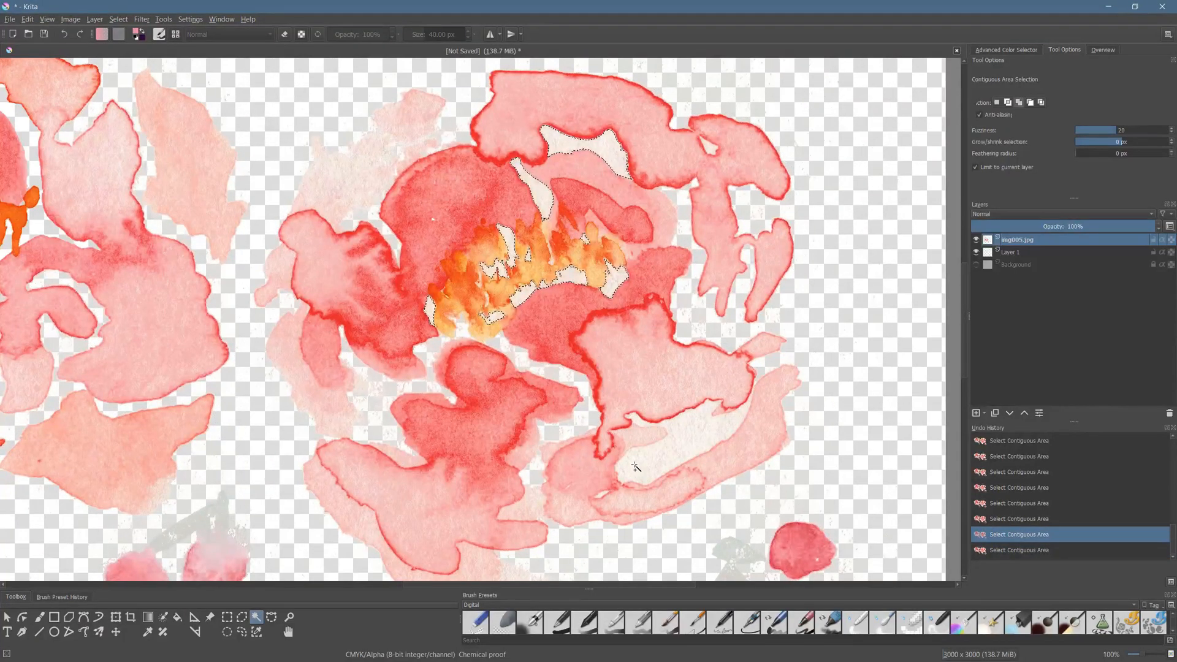
pyautogui.hotkey('ctrl', 'z')
pyautogui.click(645, 471)
pyautogui.hotkey('ctrl', 'z')
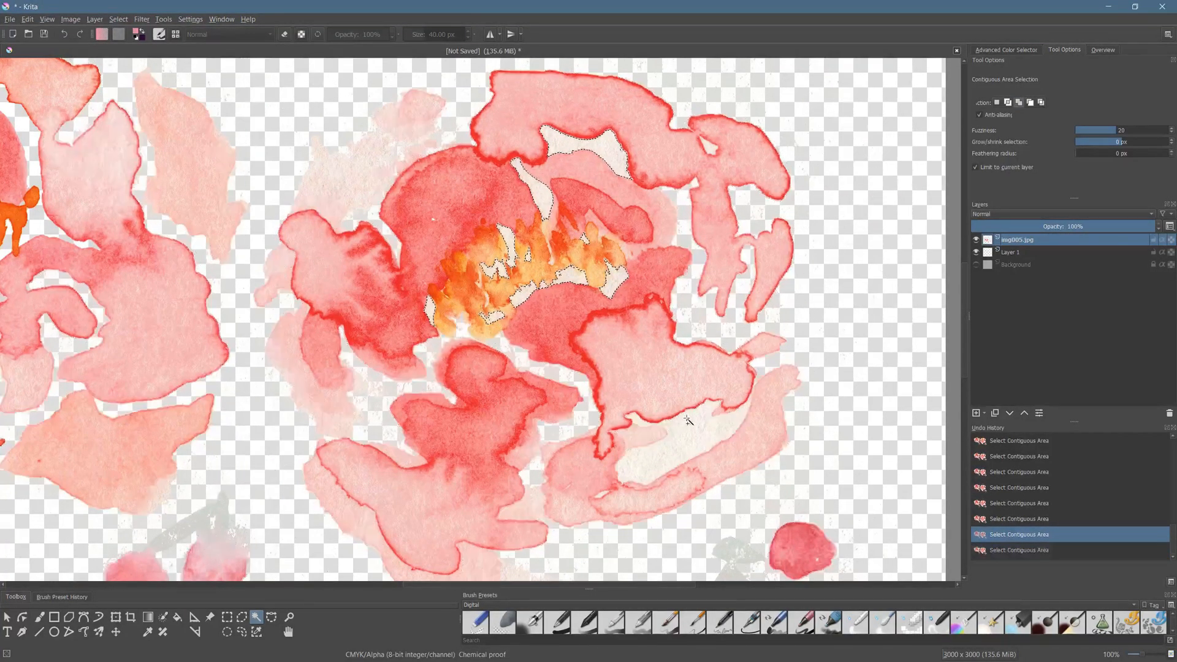
pyautogui.click(738, 500)
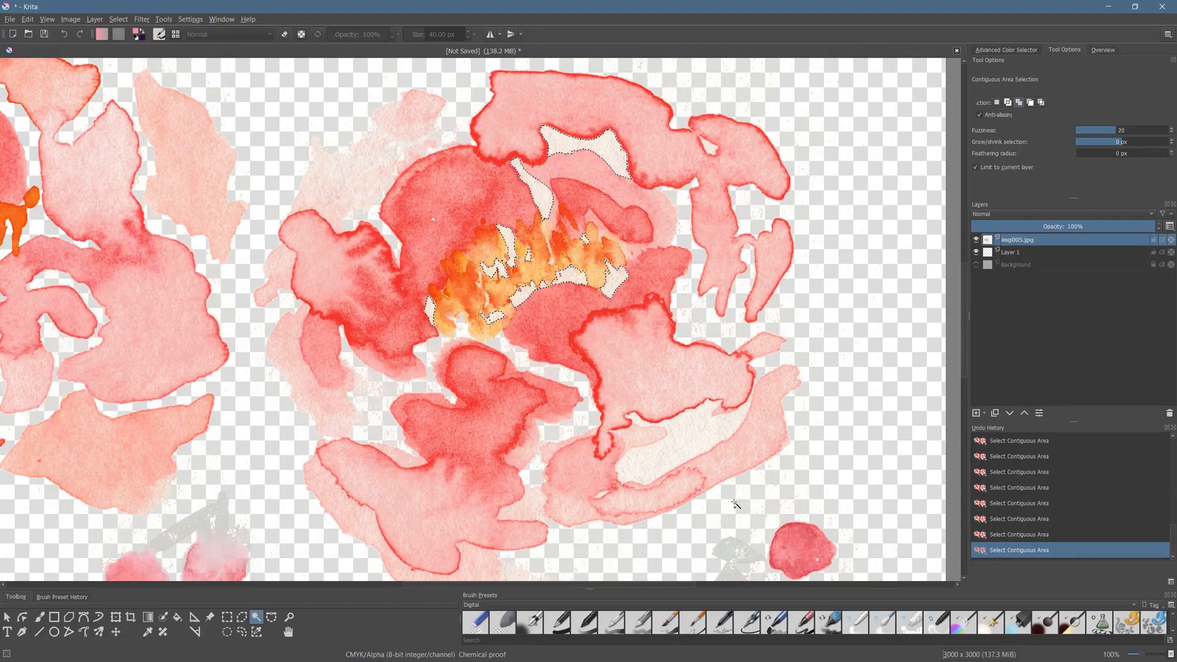
pyautogui.hotkey('ctrl', 'z')
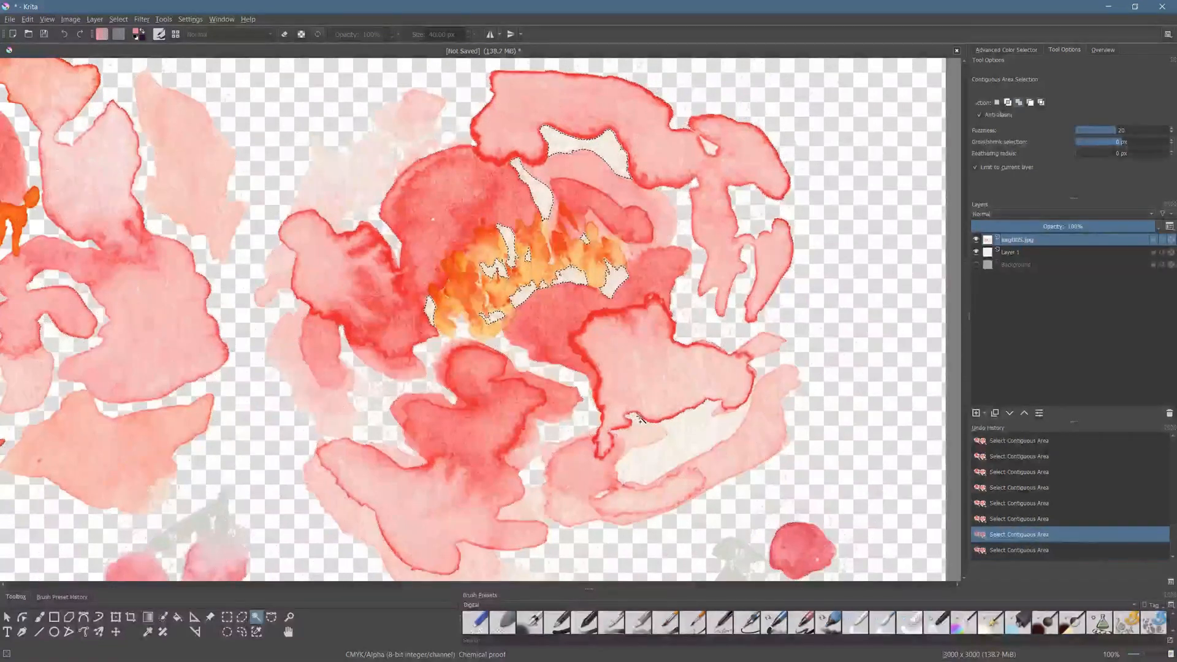
pyautogui.click(640, 419)
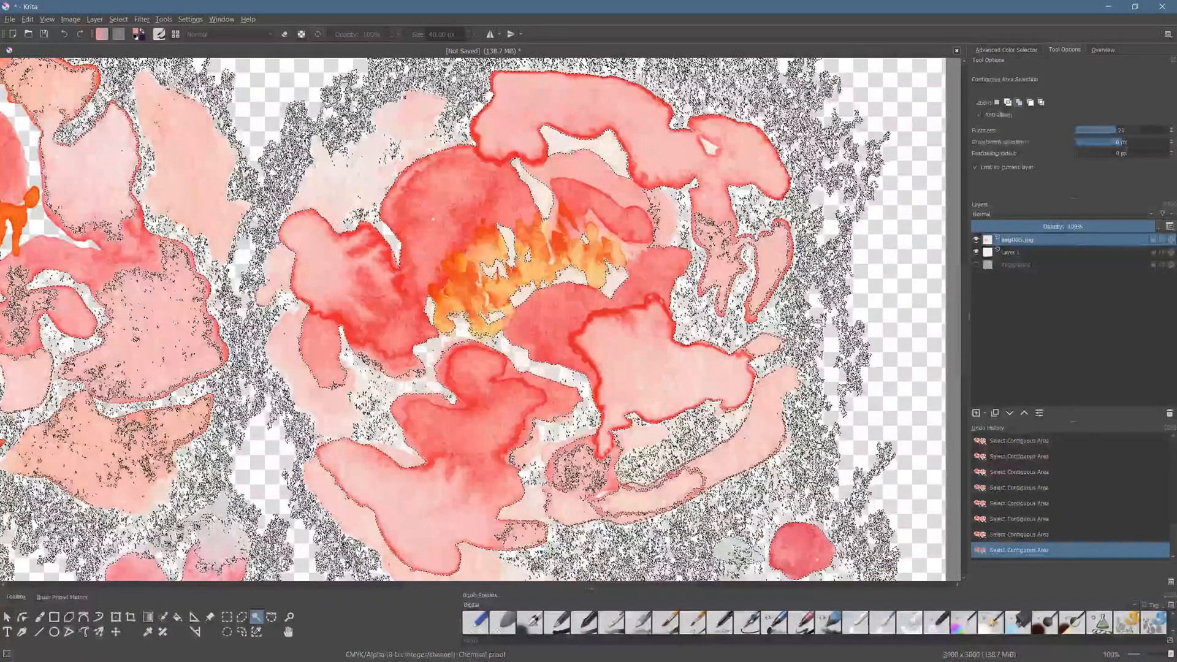
pyautogui.hotkey('ctrl', 'z')
# - Clear the selected gaps of the second flower repeatedly from the img005.jpg layer and remove the selection
pyautogui.scroll(-1, 592, 526)
pyautogui.moveTo(605, 344)
pyautogui.mouseDown()
pyautogui.moveTo(605, 359)
pyautogui.moveTo(604, 323)
pyautogui.mouseUp()
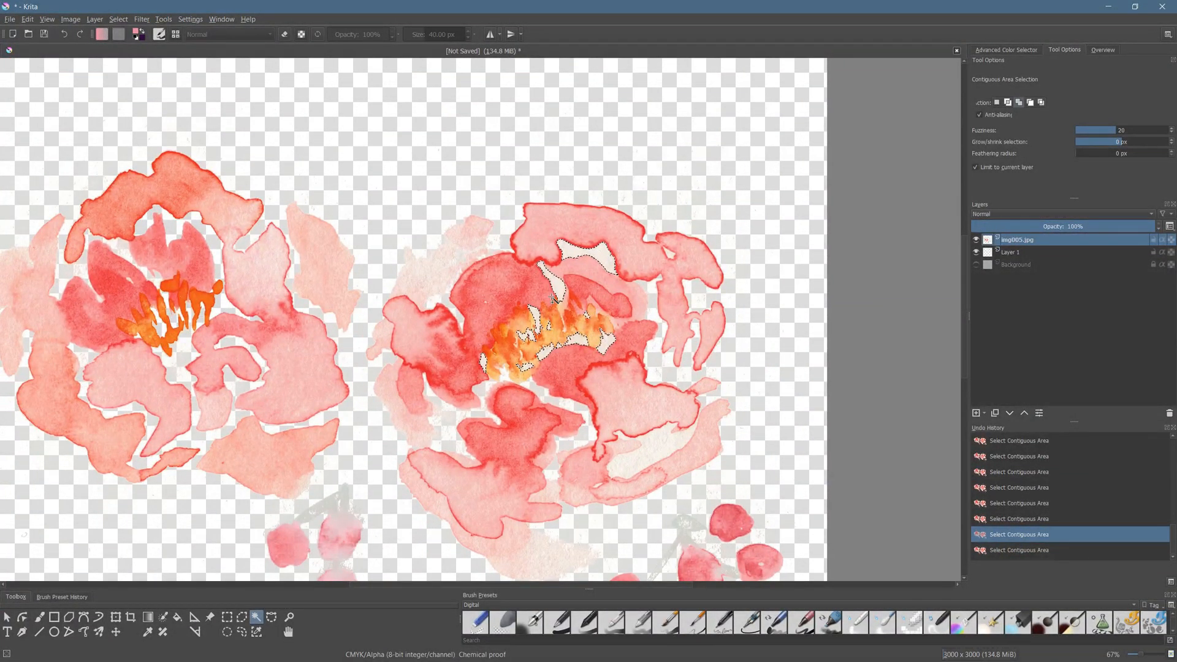
pyautogui.press('Delete')
pyautogui.press('Delete')
pyautogui.press('Delete')
pyautogui.press('Delete')
pyautogui.press('Delete')
pyautogui.press('Delete')
pyautogui.rightClick(639, 351)
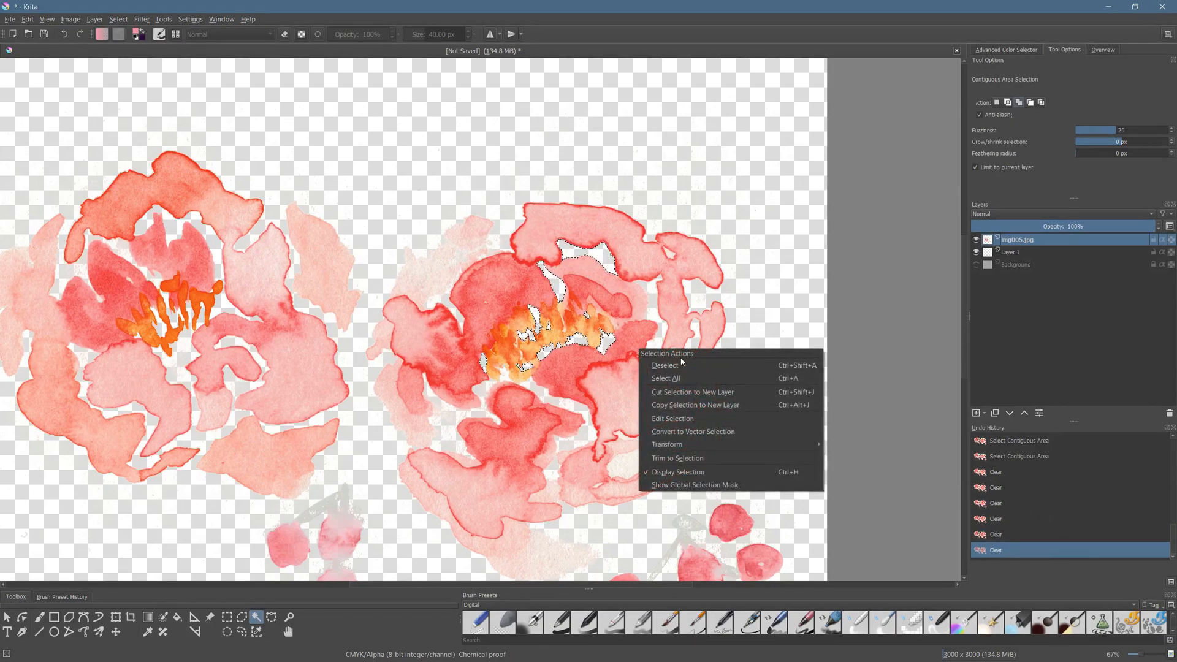
pyautogui.click(656, 363)
# - Put the img005.jpg layer into a quick clipping group with a mask layer above it
pyautogui.scroll(-1, 603, 416)
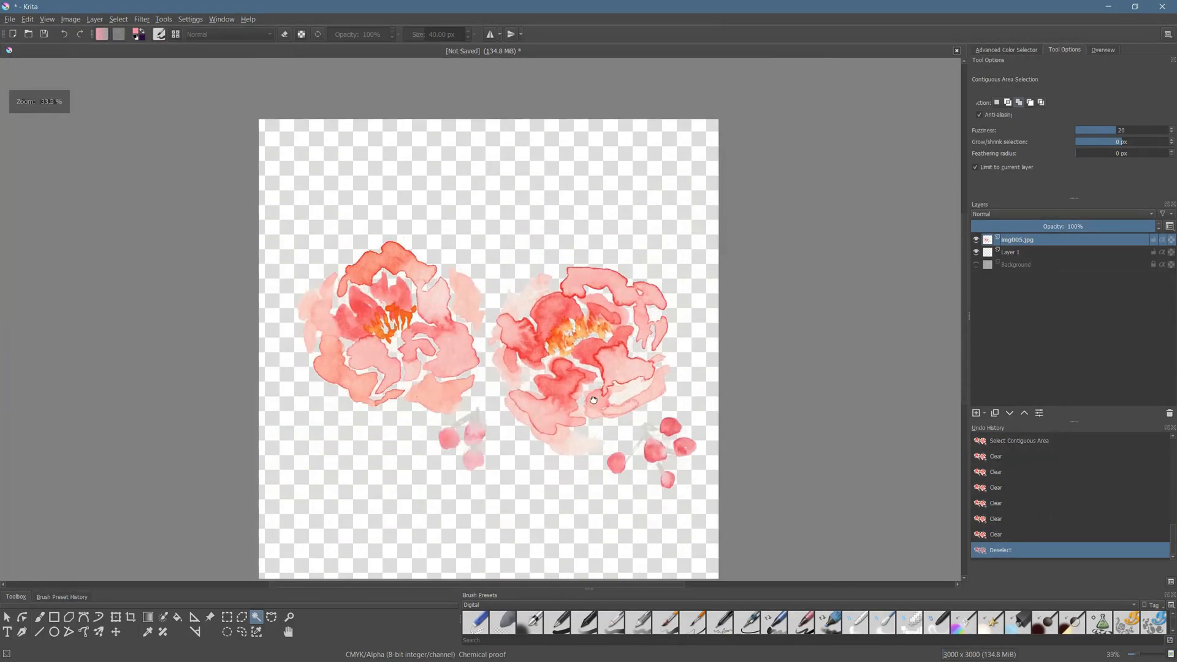
pyautogui.scroll(4, 549, 377)
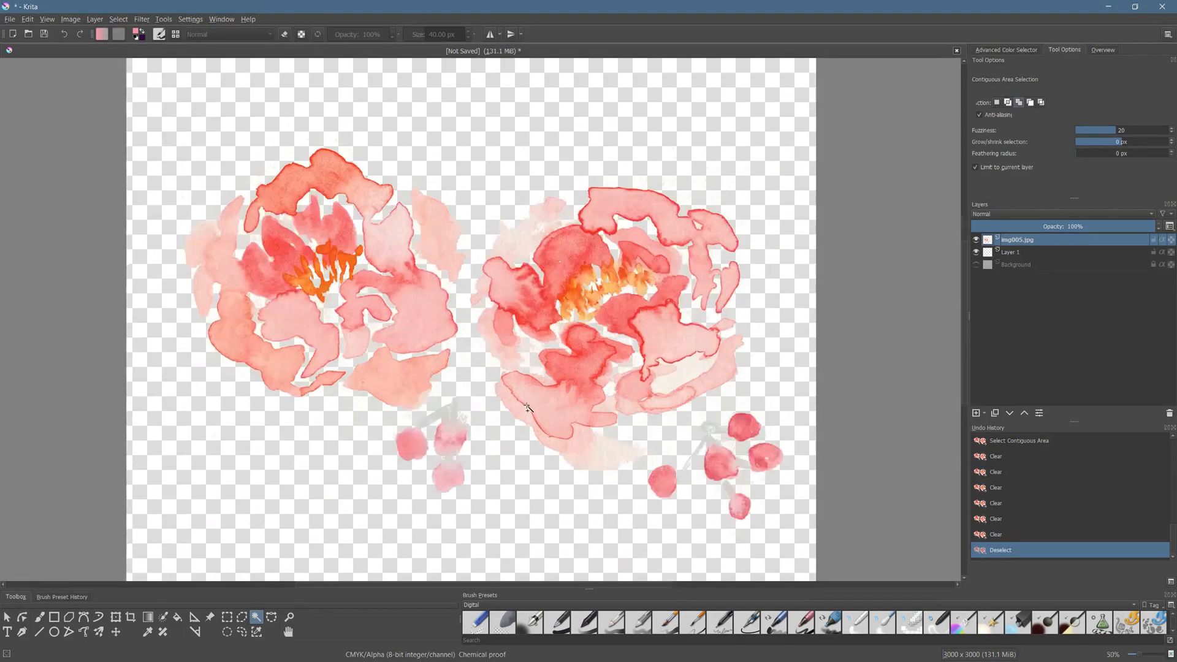
pyautogui.scroll(-3, 470, 299)
pyautogui.moveTo(470, 299); pyautogui.dragTo(471, 331)
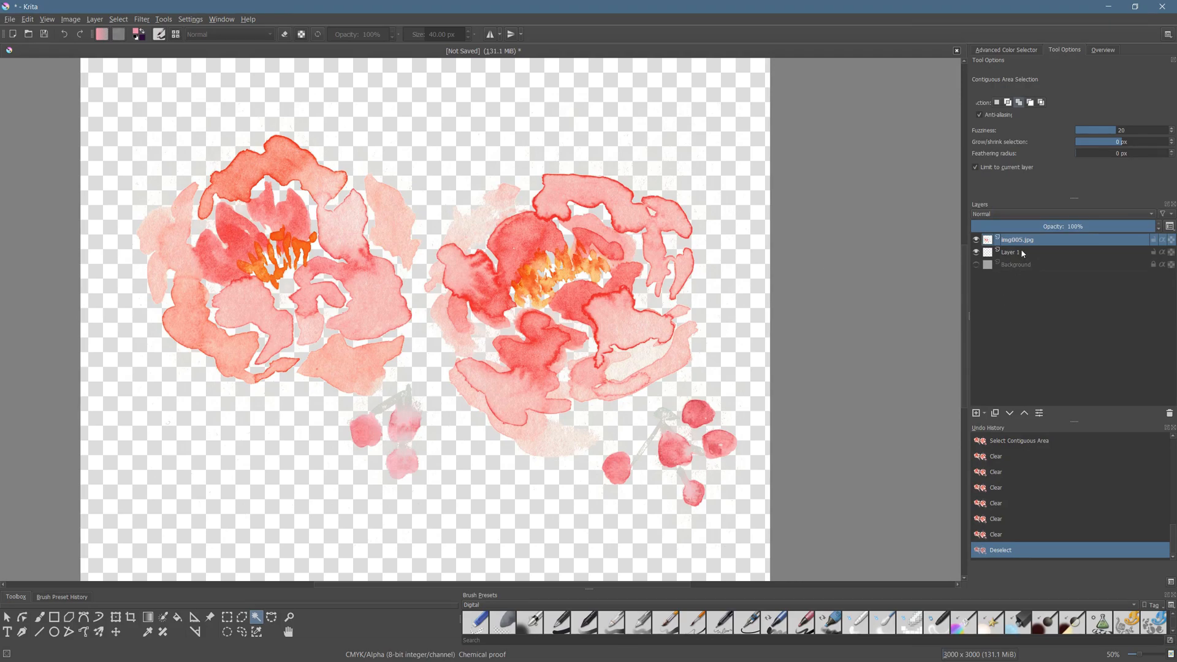
pyautogui.rightClick(1036, 242)
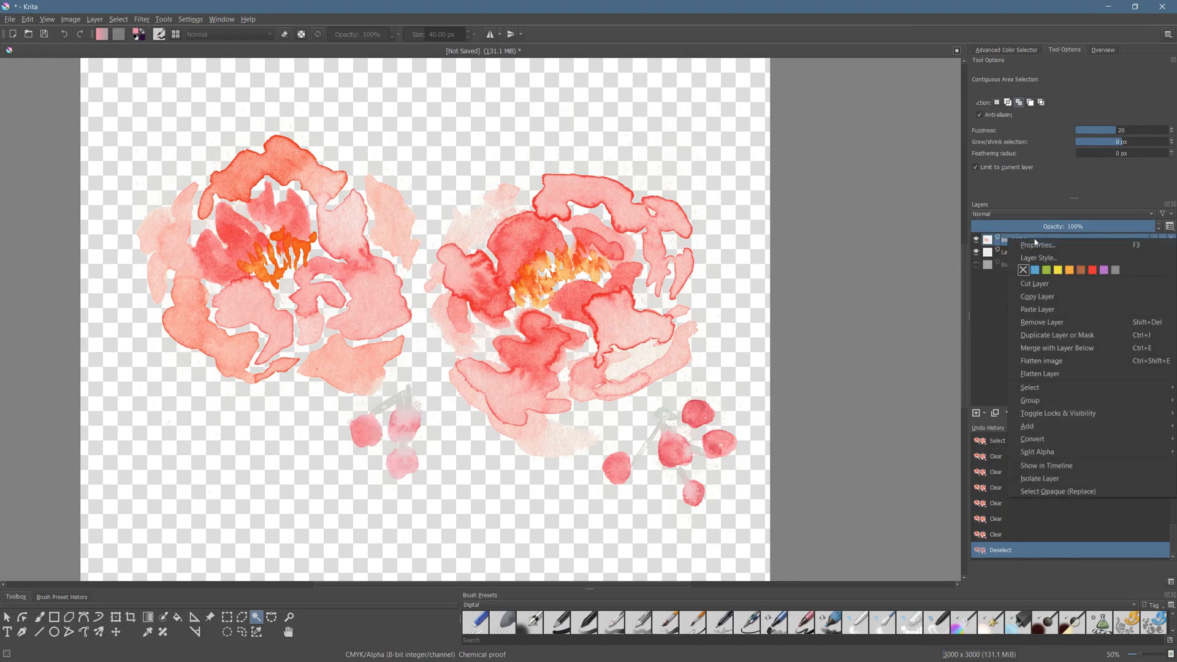
pyautogui.moveTo(1045, 403)
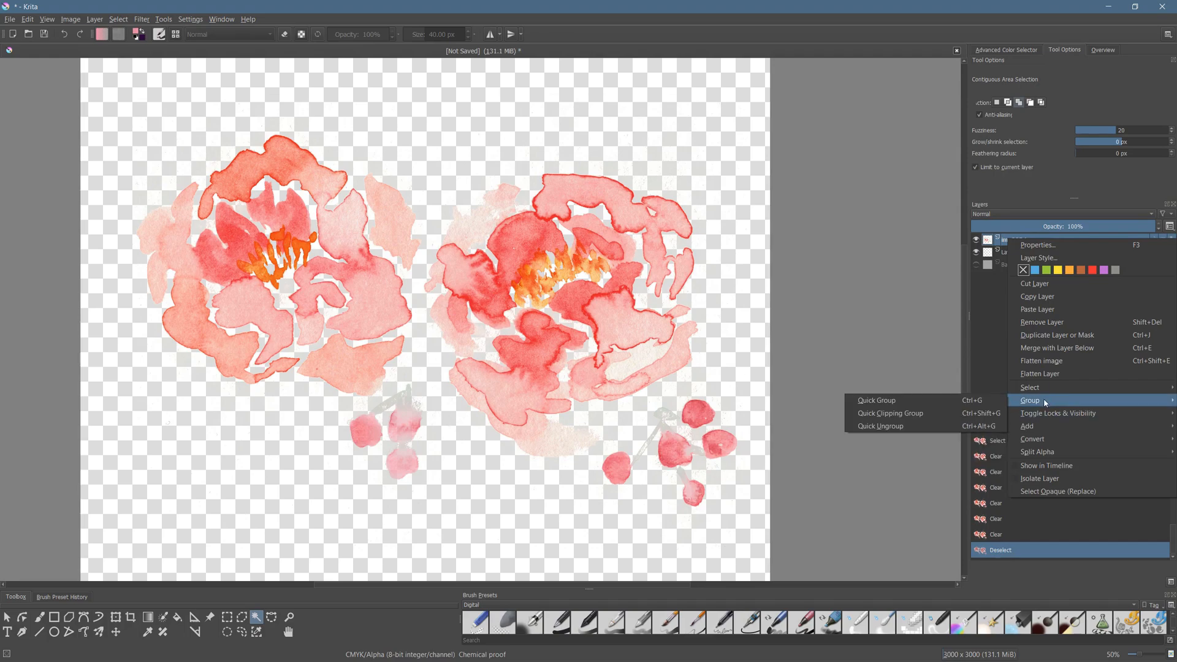
pyautogui.click(927, 420)
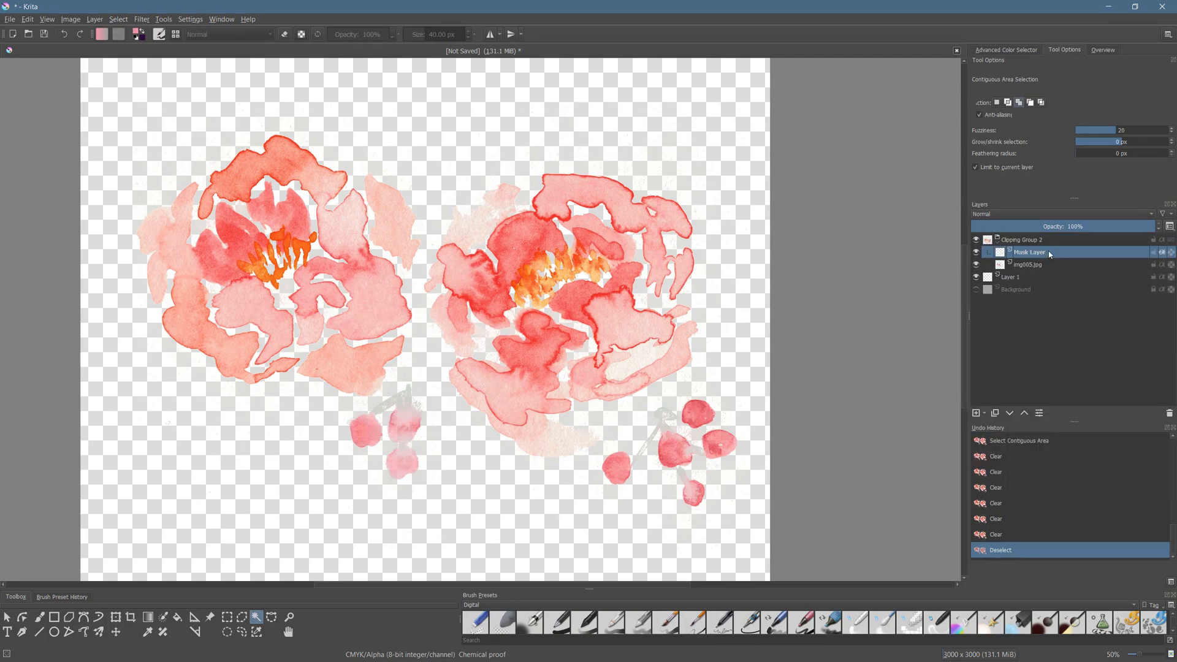
# - Set the blending mode of the Mask Layer to Overlay in its layer properties
pyautogui.rightClick(1050, 255)
pyautogui.click(1059, 261)
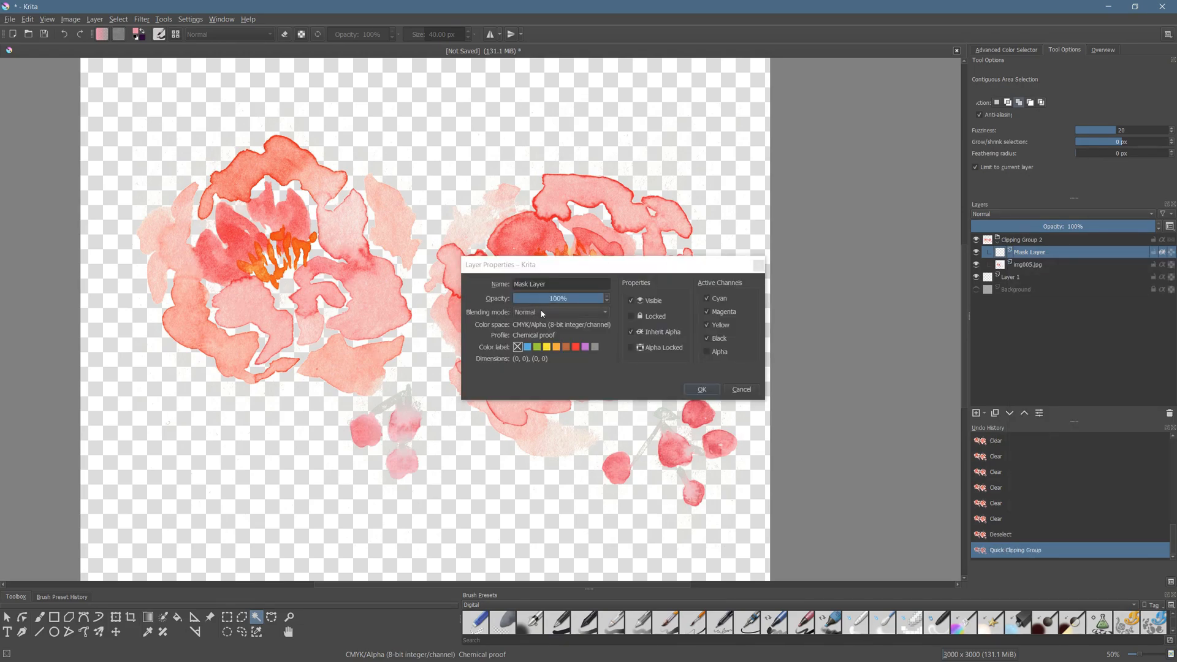
pyautogui.click(560, 312)
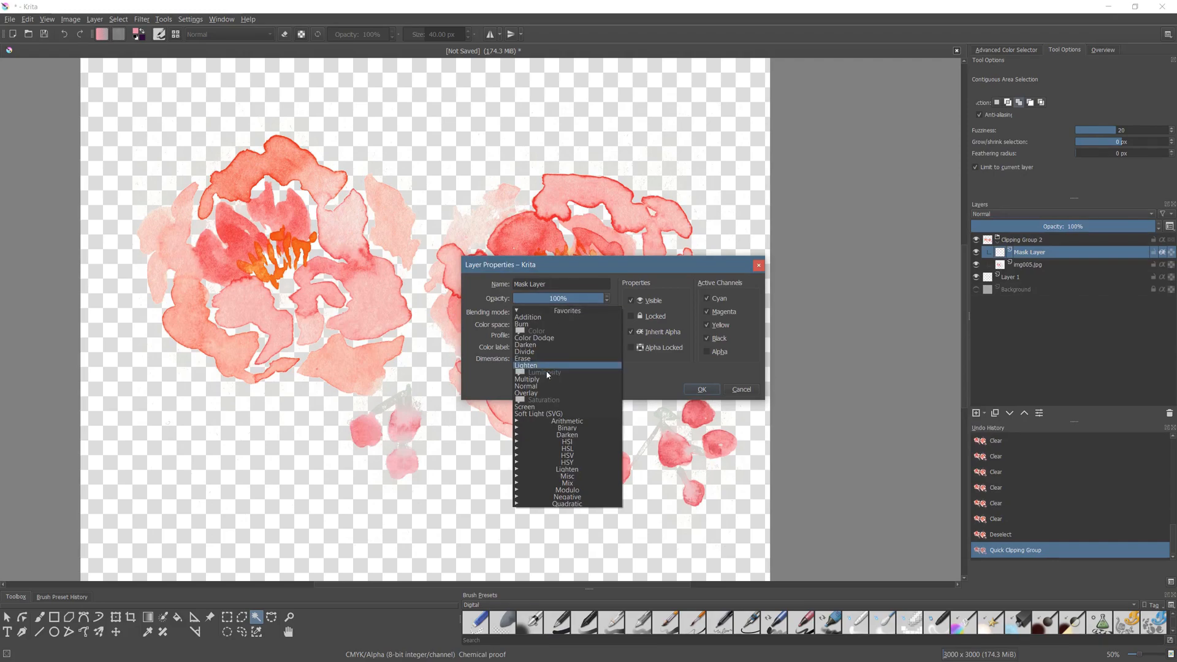
pyautogui.click(533, 395)
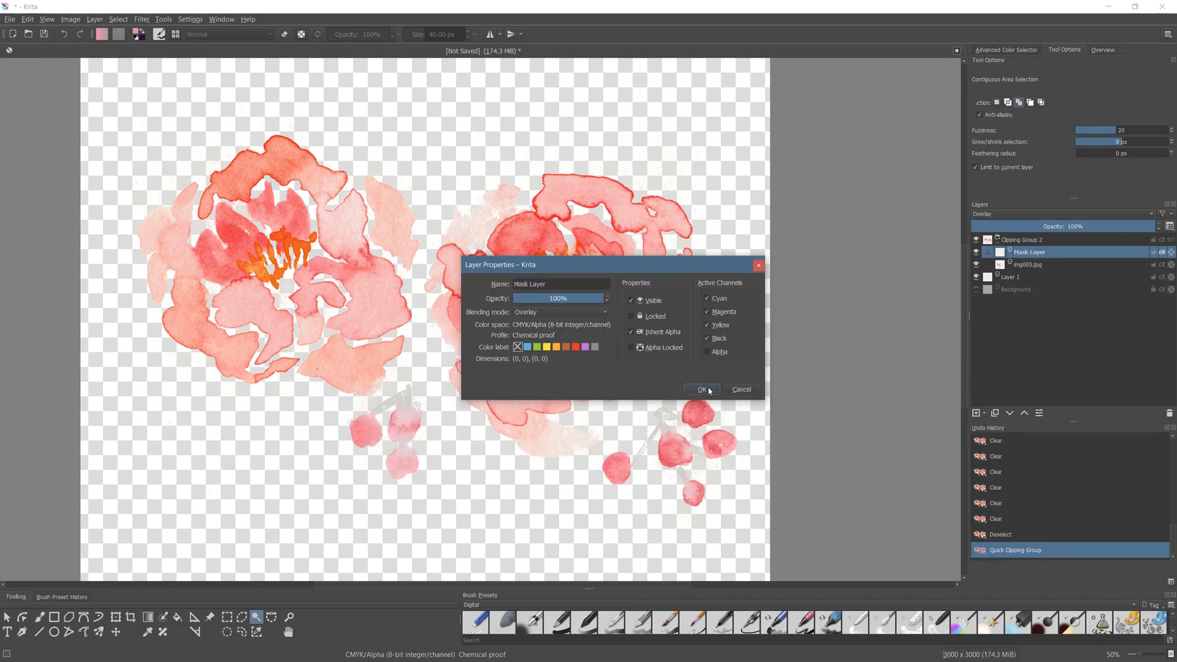
pyautogui.click(703, 390)
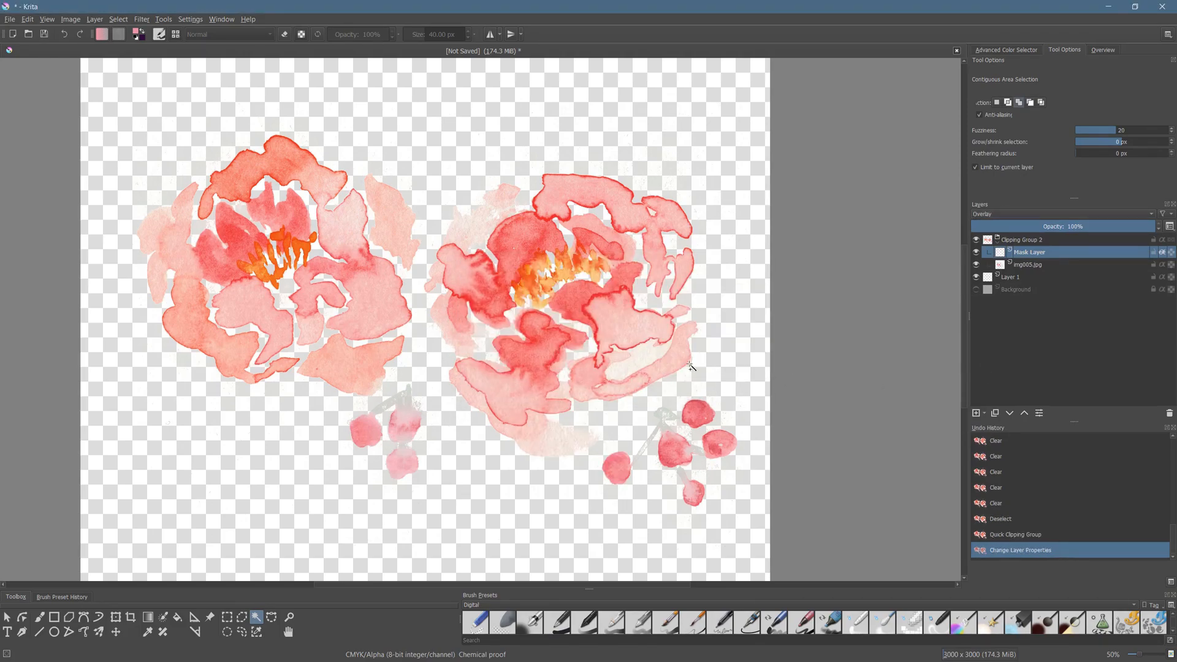
# - Switch to the Freehand Brush and list the brush presets of all tags
pyautogui.click(40, 617)
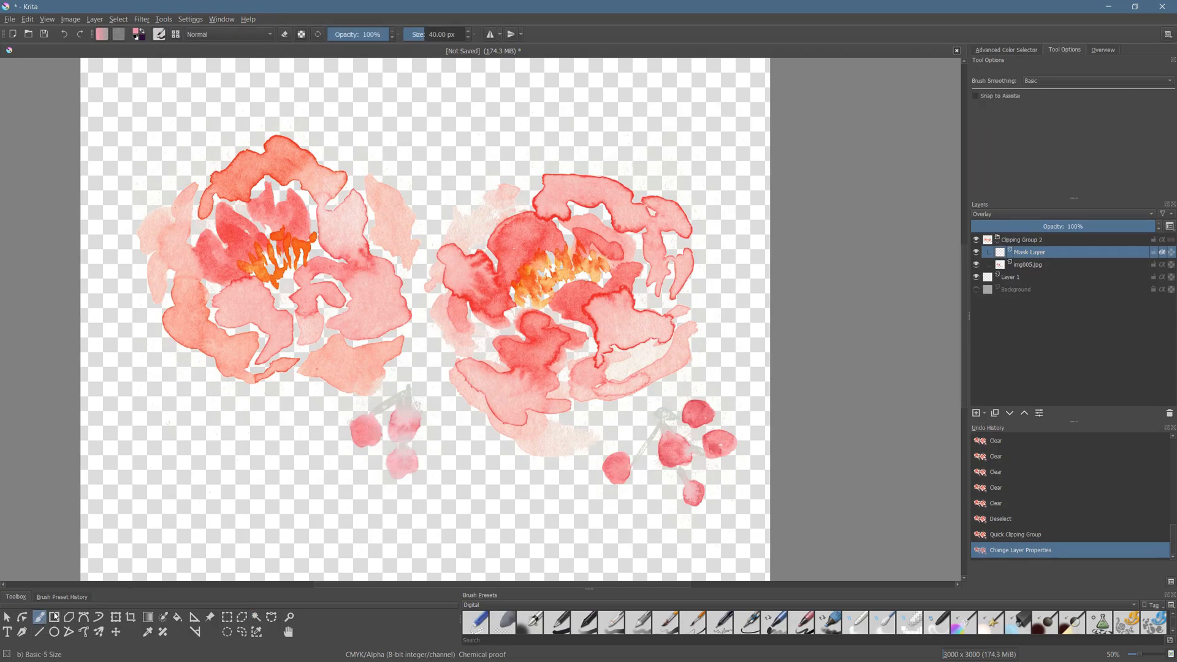
pyautogui.click(544, 604)
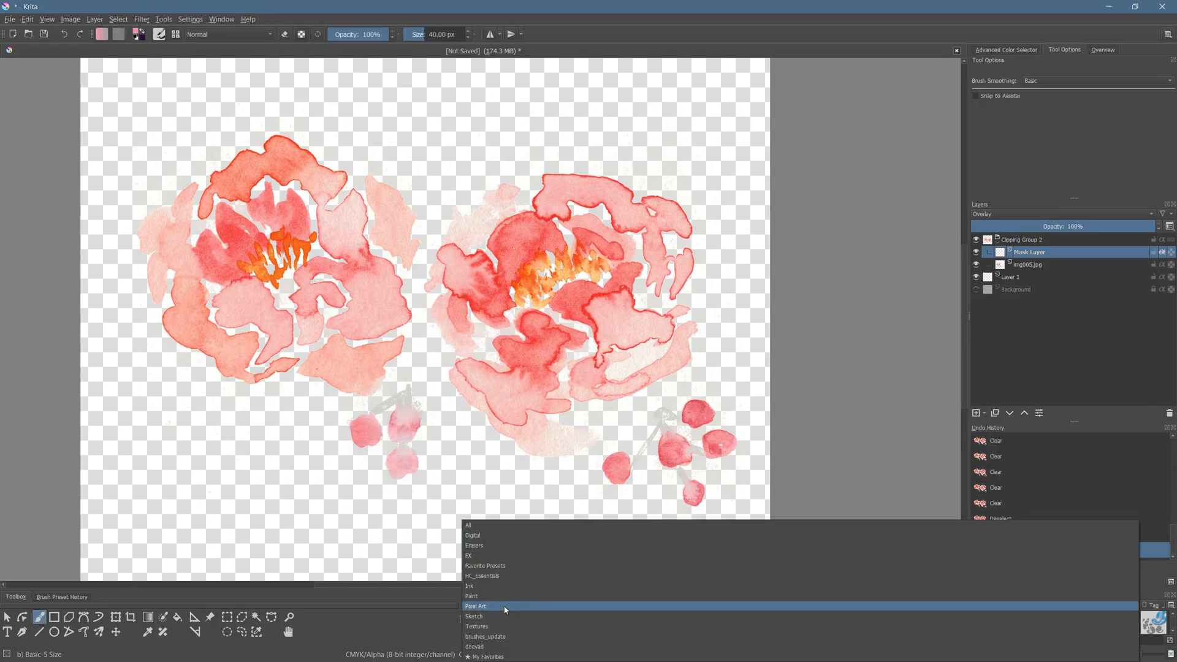
pyautogui.click(482, 531)
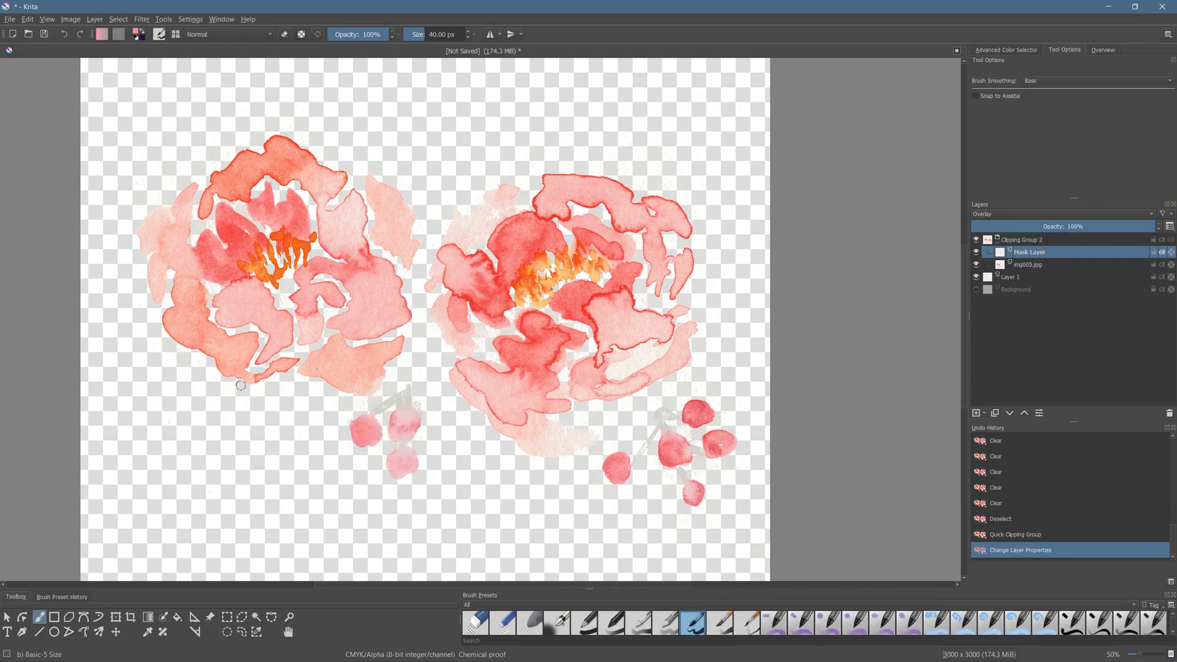
# - Enlarge the Basic-5 Size brush to about 772 px and choose a deep red painting color
pyautogui.moveTo(442, 34); pyautogui.dragTo(465, 36)
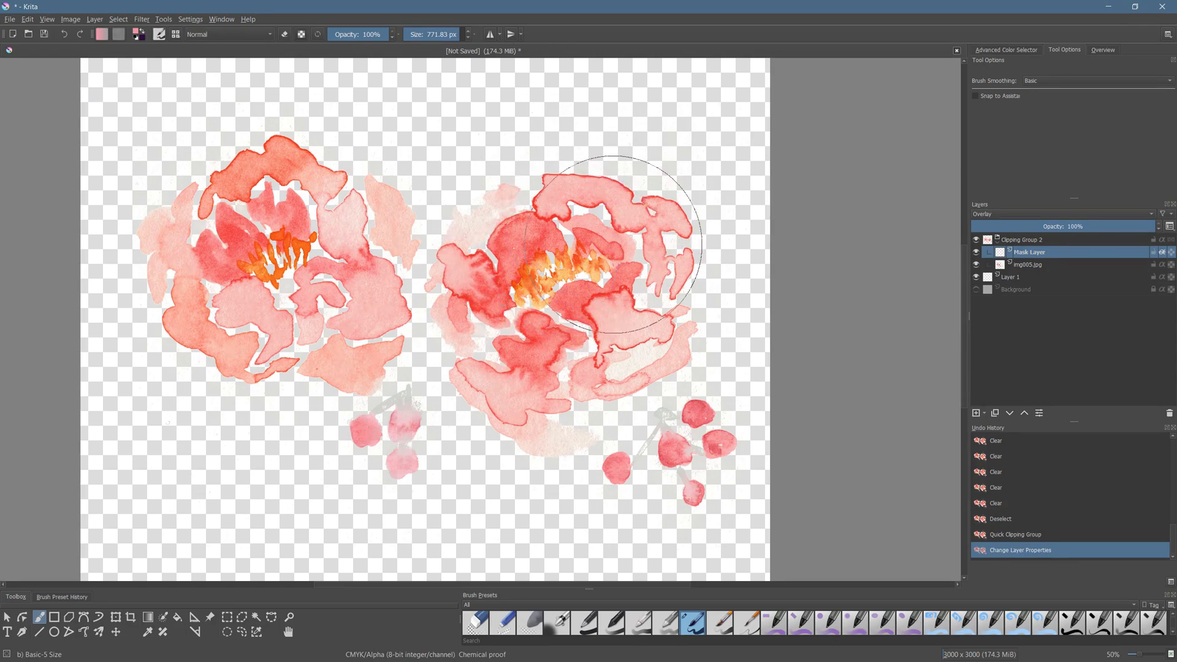
pyautogui.rightClick(613, 244)
pyautogui.click(610, 247)
pyautogui.click(604, 249)
pyautogui.click(616, 246)
pyautogui.click(583, 246)
pyautogui.click(604, 250)
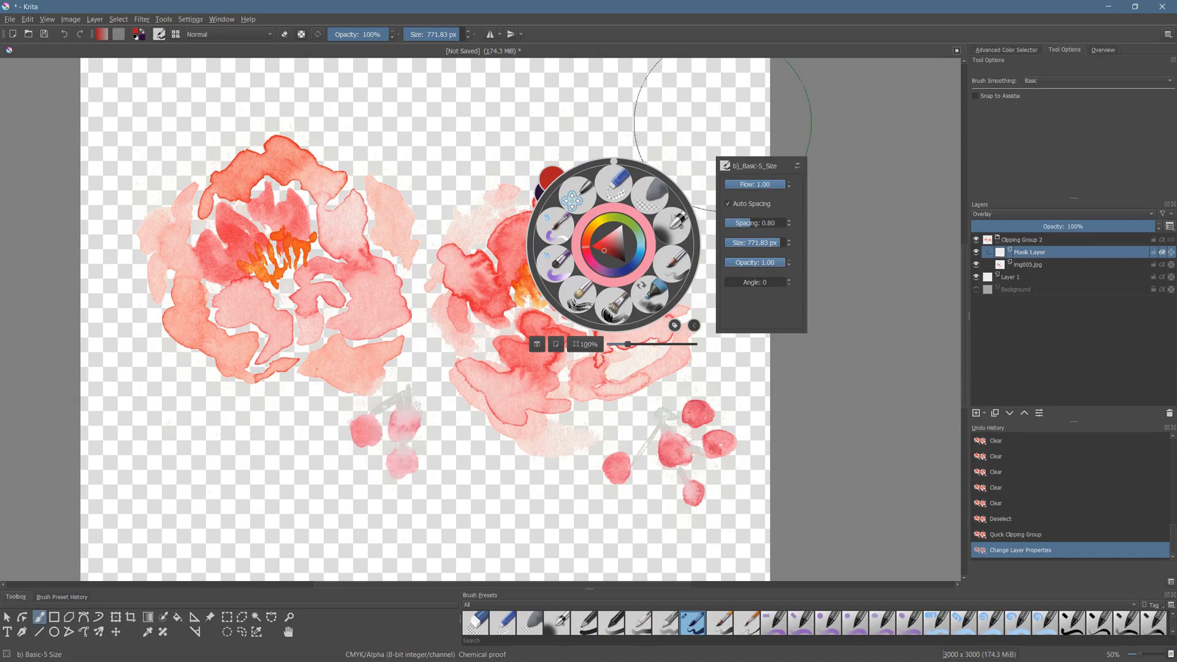
pyautogui.click(721, 122)
# - Paint red over both flowers on the Mask Layer, turning its Inherit Alpha off and back on to compare the unclipped strokes
pyautogui.moveTo(166, 353)
pyautogui.mouseDown()
pyautogui.moveTo(226, 135)
pyautogui.moveTo(232, 179)
pyautogui.moveTo(190, 402)
pyautogui.moveTo(360, 85)
pyautogui.moveTo(256, 428)
pyautogui.moveTo(373, 181)
pyautogui.moveTo(344, 407)
pyautogui.moveTo(428, 123)
pyautogui.moveTo(357, 393)
pyautogui.moveTo(402, 201)
pyautogui.moveTo(403, 418)
pyautogui.moveTo(374, 444)
pyautogui.moveTo(402, 484)
pyautogui.mouseUp()
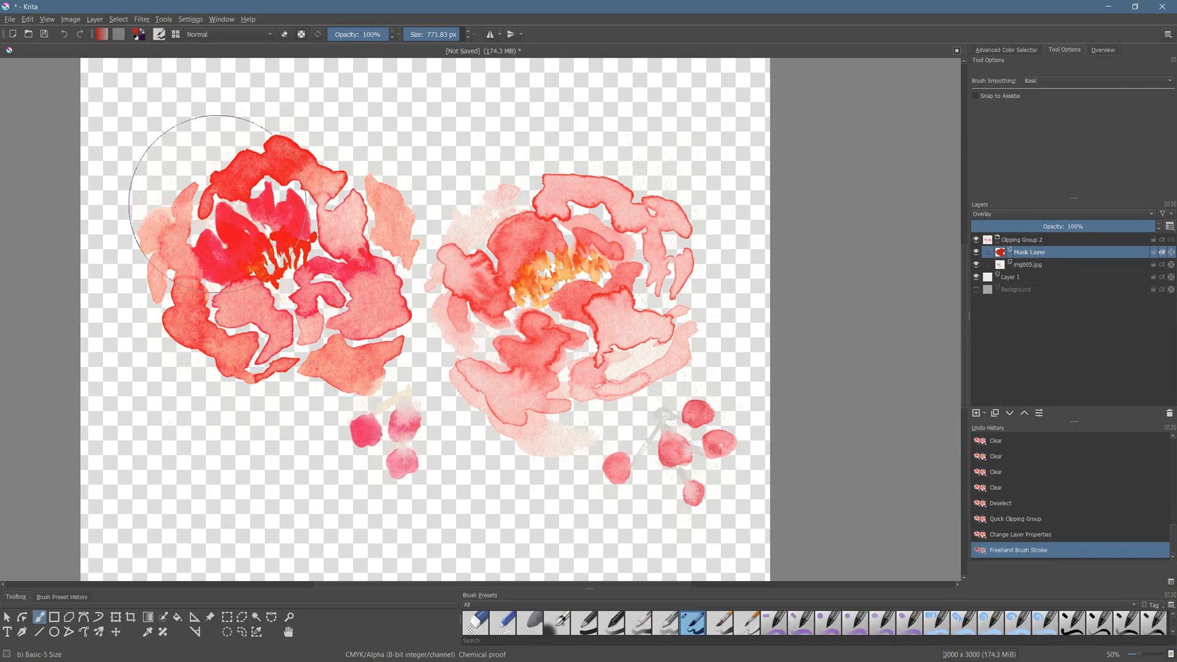
pyautogui.click(1162, 253)
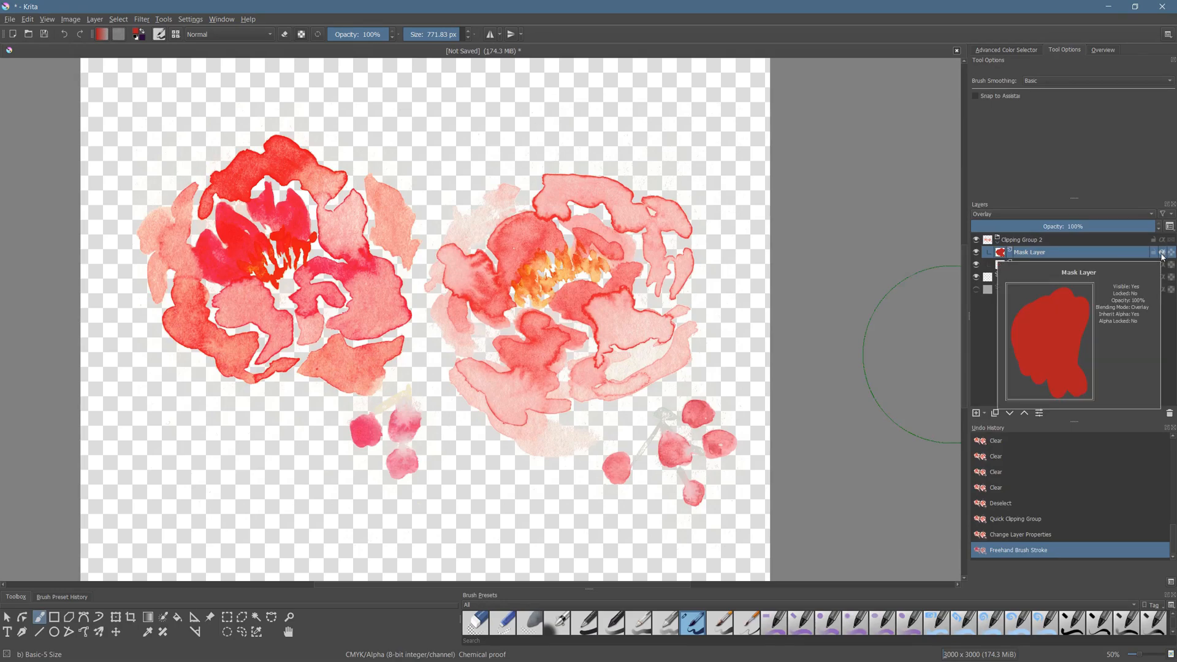
pyautogui.moveTo(424, 126)
pyautogui.mouseDown()
pyautogui.moveTo(499, 110)
pyautogui.moveTo(447, 301)
pyautogui.moveTo(449, 517)
pyautogui.moveTo(527, 160)
pyautogui.moveTo(543, 245)
pyautogui.moveTo(509, 392)
pyautogui.moveTo(656, 135)
pyautogui.moveTo(637, 368)
pyautogui.moveTo(733, 480)
pyautogui.moveTo(719, 394)
pyautogui.mouseUp()
pyautogui.click(1161, 253)
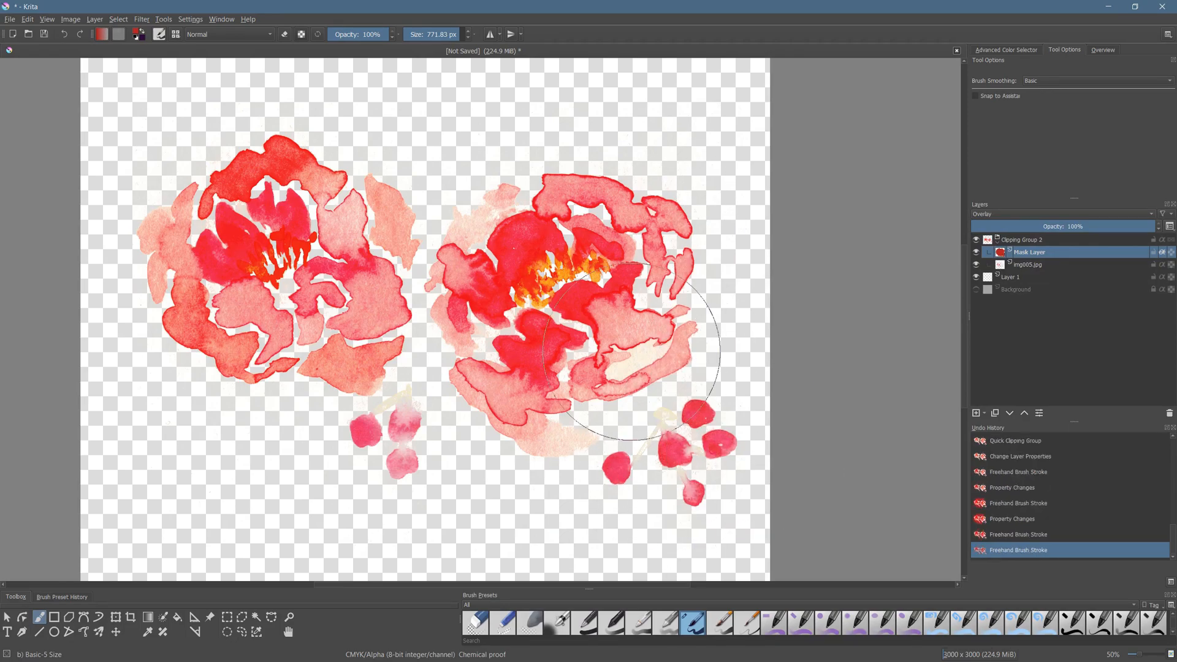
# - Choose an orange-brown color and paint over the whole second flower and its berries on the Mask Layer
pyautogui.rightClick(642, 274)
pyautogui.click(638, 273)
pyautogui.click(617, 263)
pyautogui.click(635, 280)
pyautogui.click(683, 111)
pyautogui.moveTo(698, 136)
pyautogui.mouseDown()
pyautogui.moveTo(679, 163)
pyautogui.moveTo(654, 506)
pyautogui.moveTo(671, 242)
pyautogui.moveTo(681, 421)
pyautogui.moveTo(602, 243)
pyautogui.moveTo(574, 417)
pyautogui.moveTo(524, 240)
pyautogui.moveTo(479, 438)
pyautogui.moveTo(465, 180)
pyautogui.moveTo(474, 420)
pyautogui.moveTo(474, 203)
pyautogui.moveTo(714, 364)
pyautogui.moveTo(727, 475)
pyautogui.moveTo(755, 482)
pyautogui.moveTo(759, 268)
pyautogui.mouseUp()
# - Choose a yellow color, reduce the brush to about 179 px and paint over the stamens of the first flower
pyautogui.rightClick(714, 279)
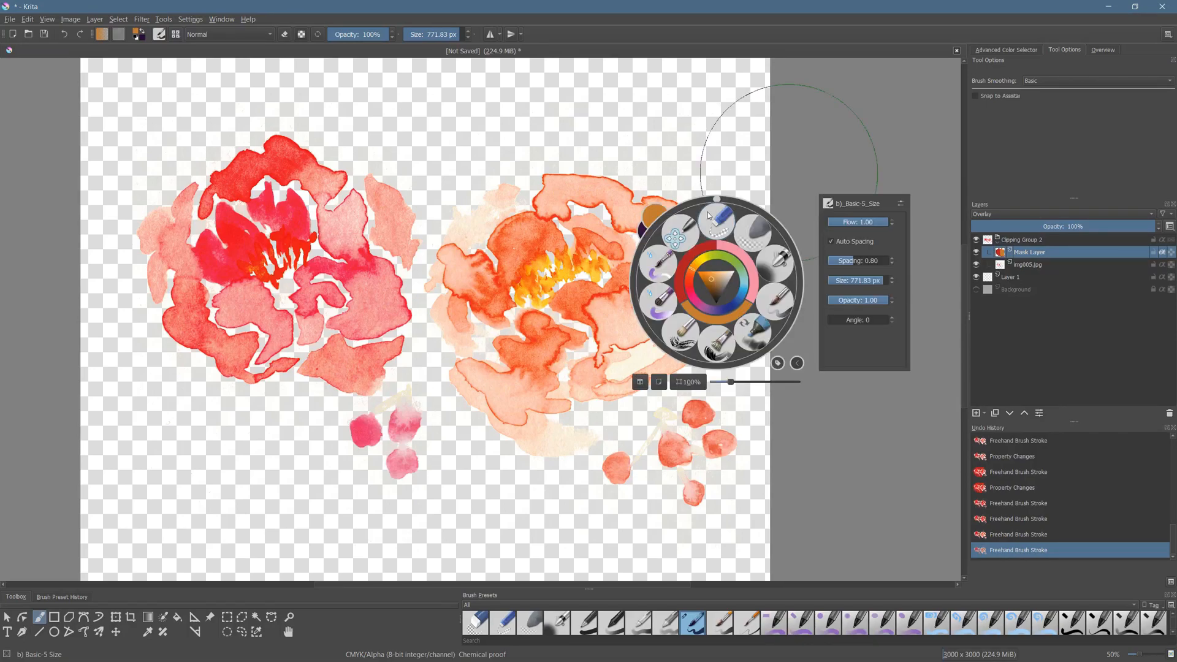
pyautogui.scroll(-2, 705, 270)
pyautogui.moveTo(697, 265); pyautogui.dragTo(713, 290)
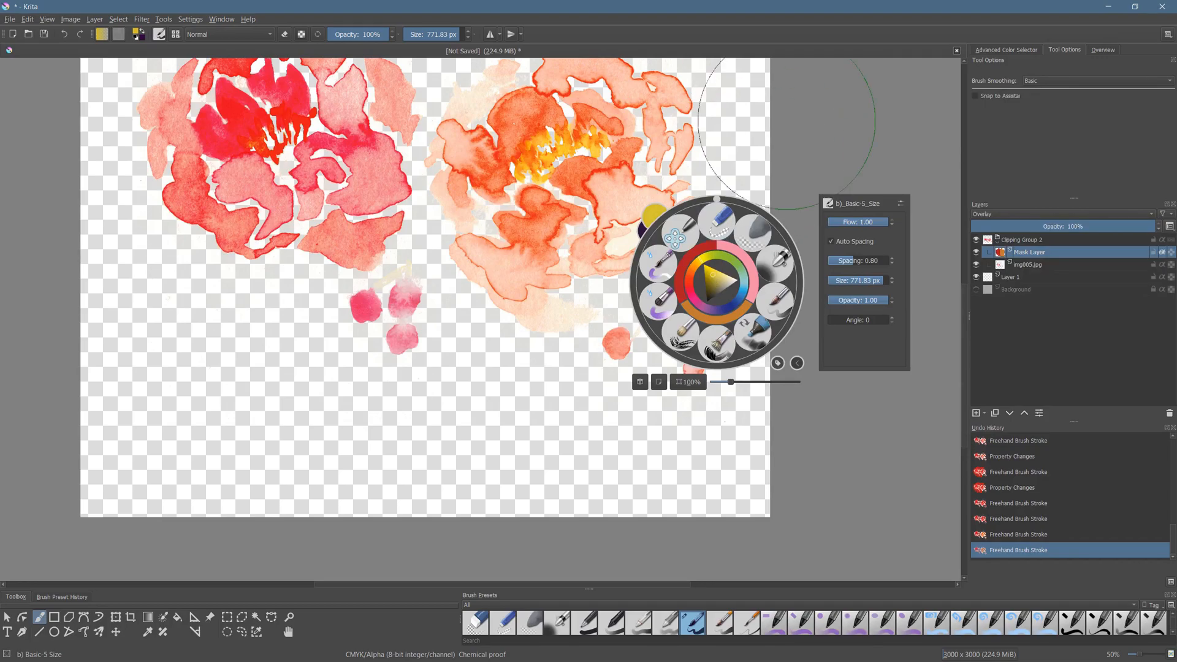
pyautogui.scroll(3, 525, 457)
pyautogui.click(438, 36)
pyautogui.moveTo(384, 336)
pyautogui.mouseDown()
pyautogui.moveTo(361, 324)
pyautogui.moveTo(380, 323)
pyautogui.moveTo(376, 313)
pyautogui.moveTo(379, 324)
pyautogui.moveTo(390, 293)
pyautogui.moveTo(411, 305)
pyautogui.moveTo(420, 293)
pyautogui.moveTo(423, 305)
pyautogui.moveTo(431, 293)
pyautogui.moveTo(348, 331)
pyautogui.moveTo(385, 330)
pyautogui.mouseUp()
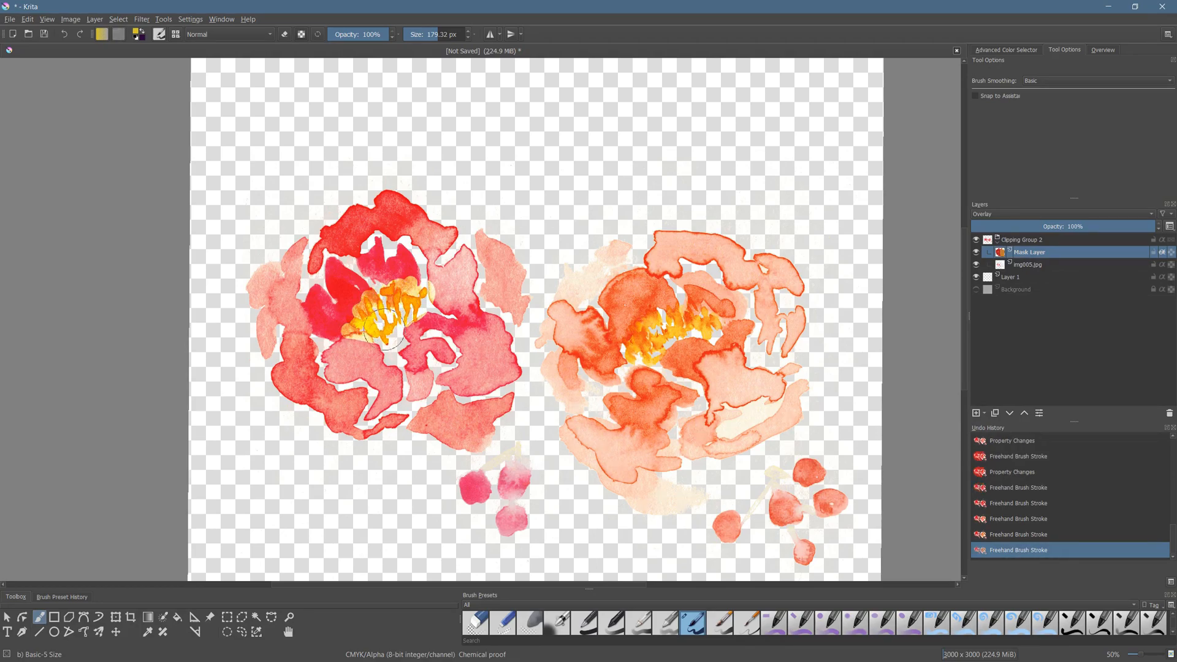
# - Using Airbrush Soft at about 101 px, blend yellow over the first flower's stamens and red over the petals beside them
pyautogui.click(556, 622)
pyautogui.click(432, 34)
pyautogui.moveTo(366, 319)
pyautogui.mouseDown()
pyautogui.moveTo(353, 315)
pyautogui.moveTo(423, 278)
pyautogui.moveTo(437, 299)
pyautogui.mouseUp()
pyautogui.rightClick(439, 293)
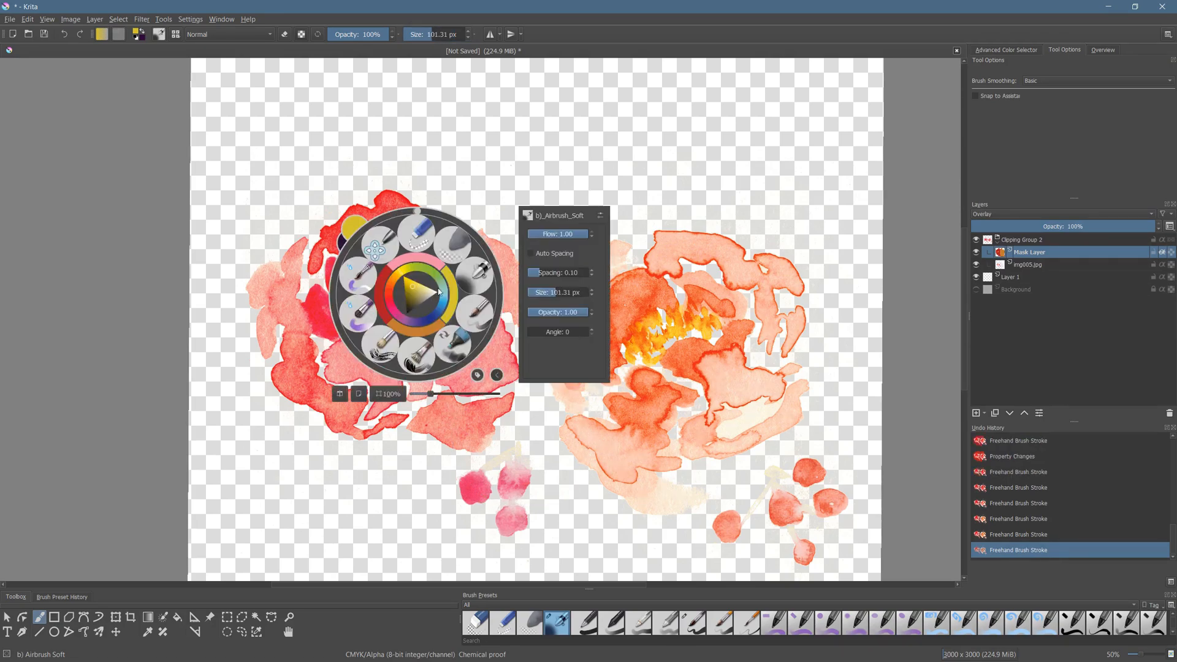
pyautogui.click(383, 306)
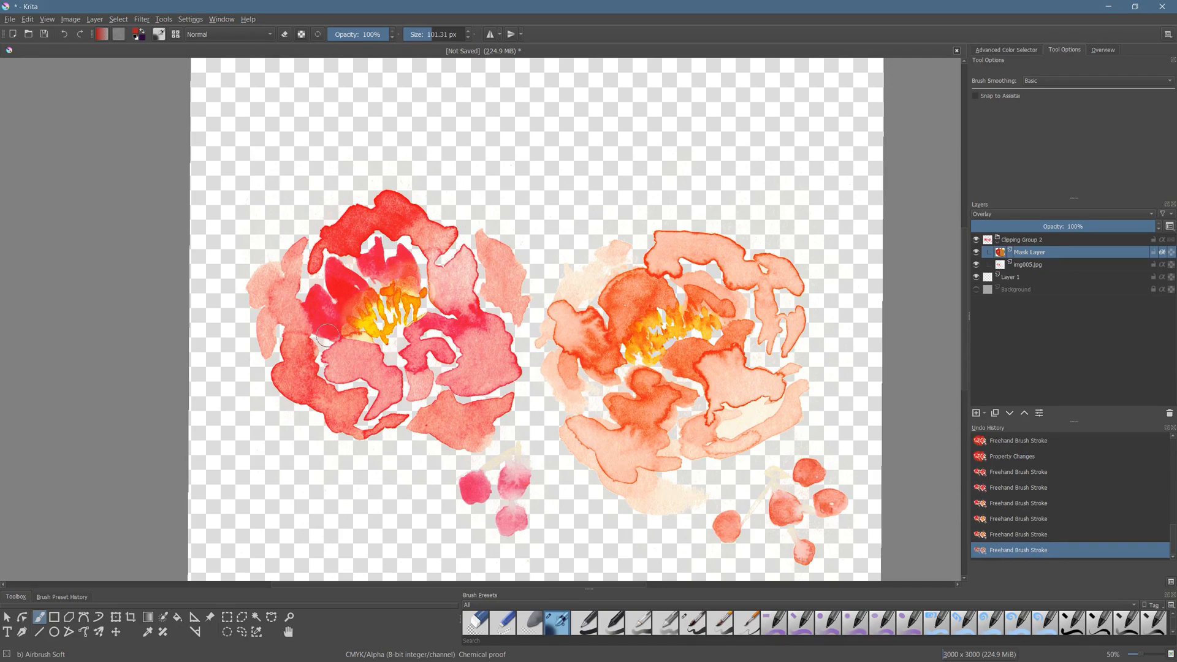
pyautogui.moveTo(350, 302)
pyautogui.mouseDown()
pyautogui.moveTo(363, 322)
pyautogui.moveTo(424, 287)
pyautogui.moveTo(343, 322)
pyautogui.mouseUp()
# - Refine the first flower's center with another soft yellow pass over the stamens and soft red touches at their edge
pyautogui.rightClick(403, 314)
pyautogui.click(406, 310)
pyautogui.moveTo(370, 335)
pyautogui.mouseDown()
pyautogui.moveTo(359, 310)
pyautogui.moveTo(385, 294)
pyautogui.moveTo(375, 281)
pyautogui.moveTo(382, 300)
pyautogui.moveTo(388, 271)
pyautogui.moveTo(426, 294)
pyautogui.mouseUp()
pyautogui.rightClick(502, 220)
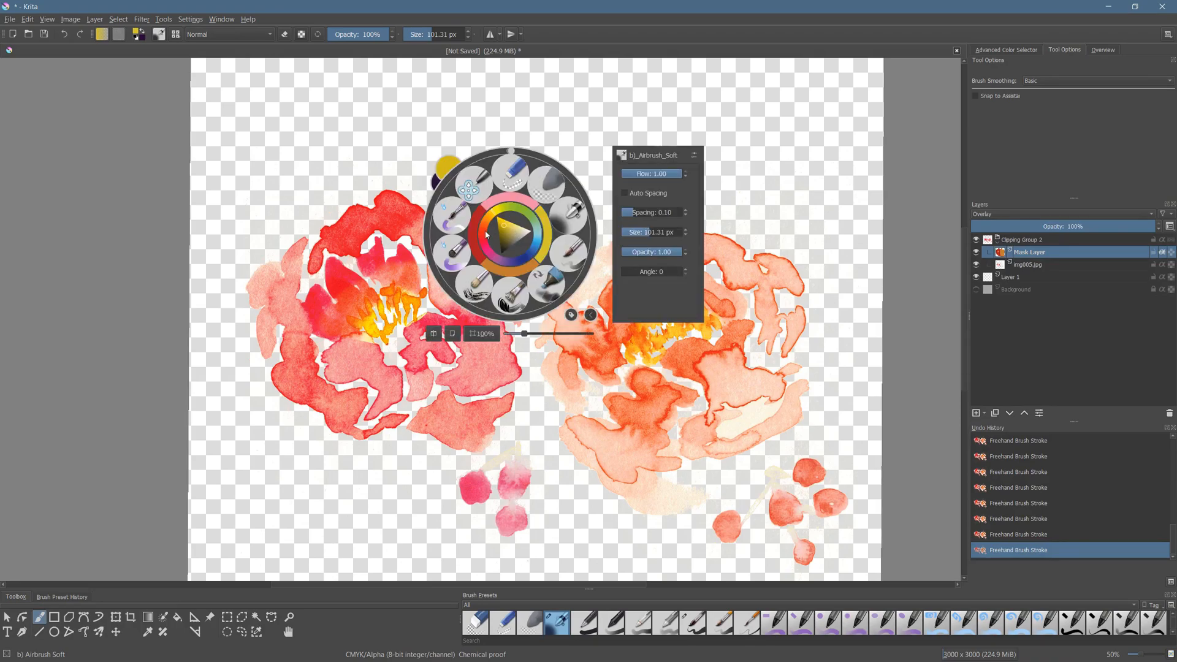
pyautogui.click(488, 233)
pyautogui.moveTo(357, 337); pyautogui.dragTo(363, 341)
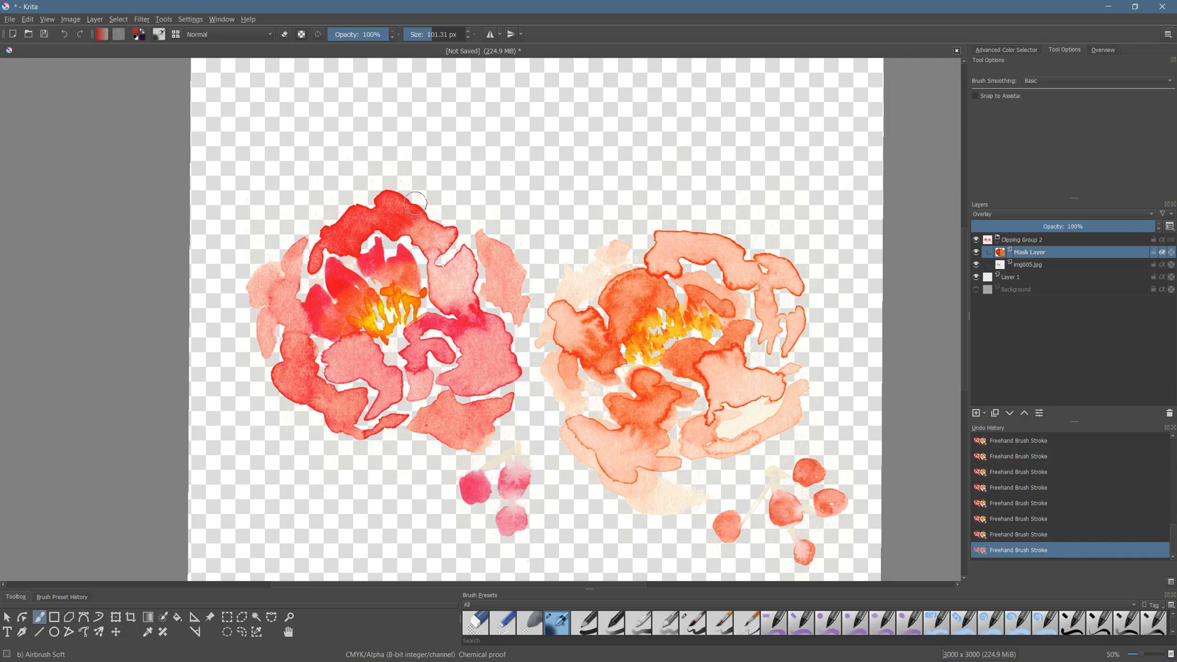
pyautogui.moveTo(878, 373); pyautogui.dragTo(799, 321)
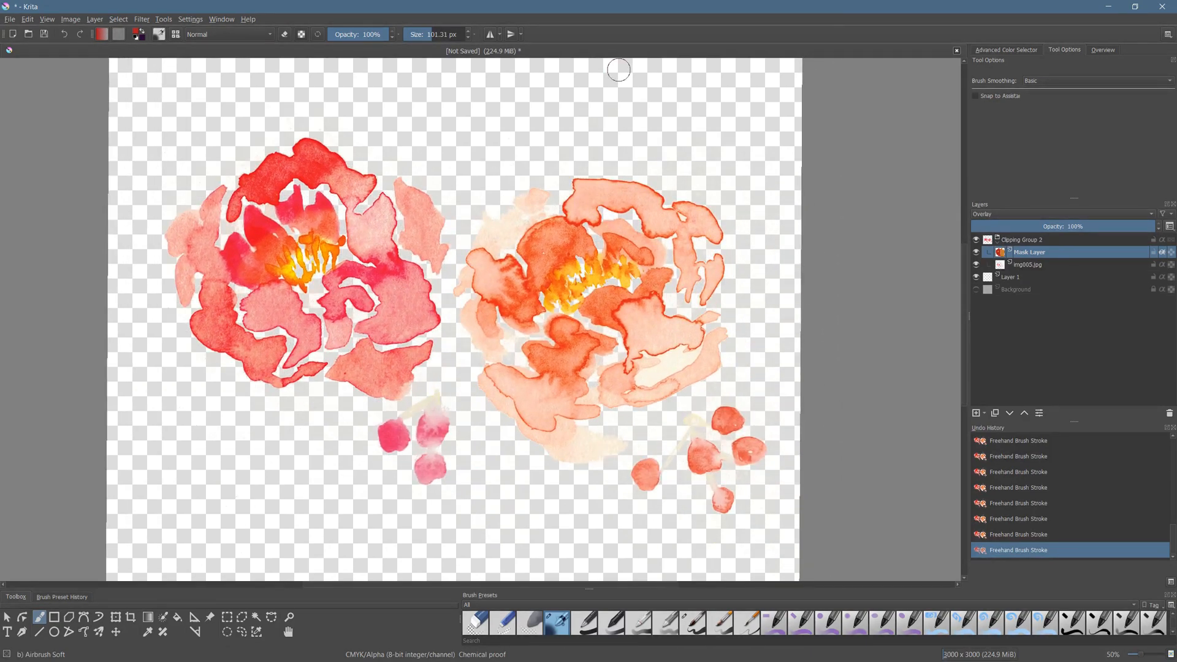